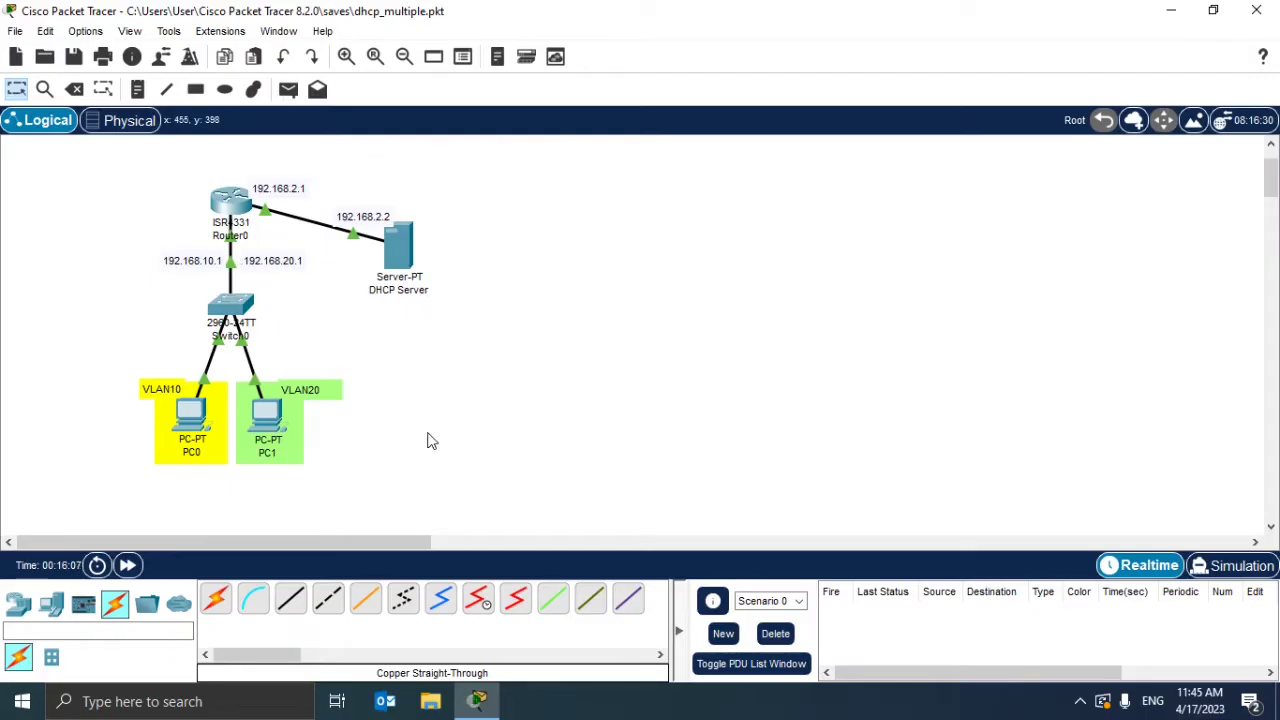
Step: Review the VLANs defined on Switch0
{"action": "left_click", "coordinate": [249, 310]}
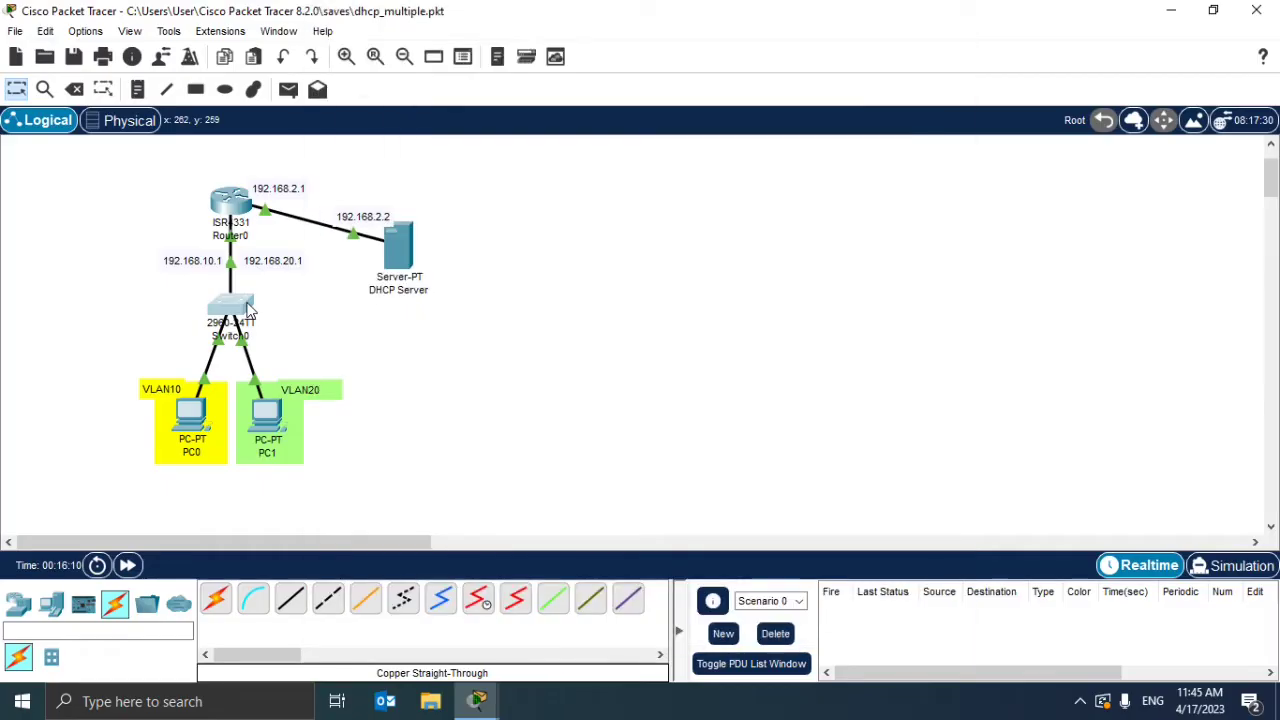
{"action": "left_click", "coordinate": [249, 310]}
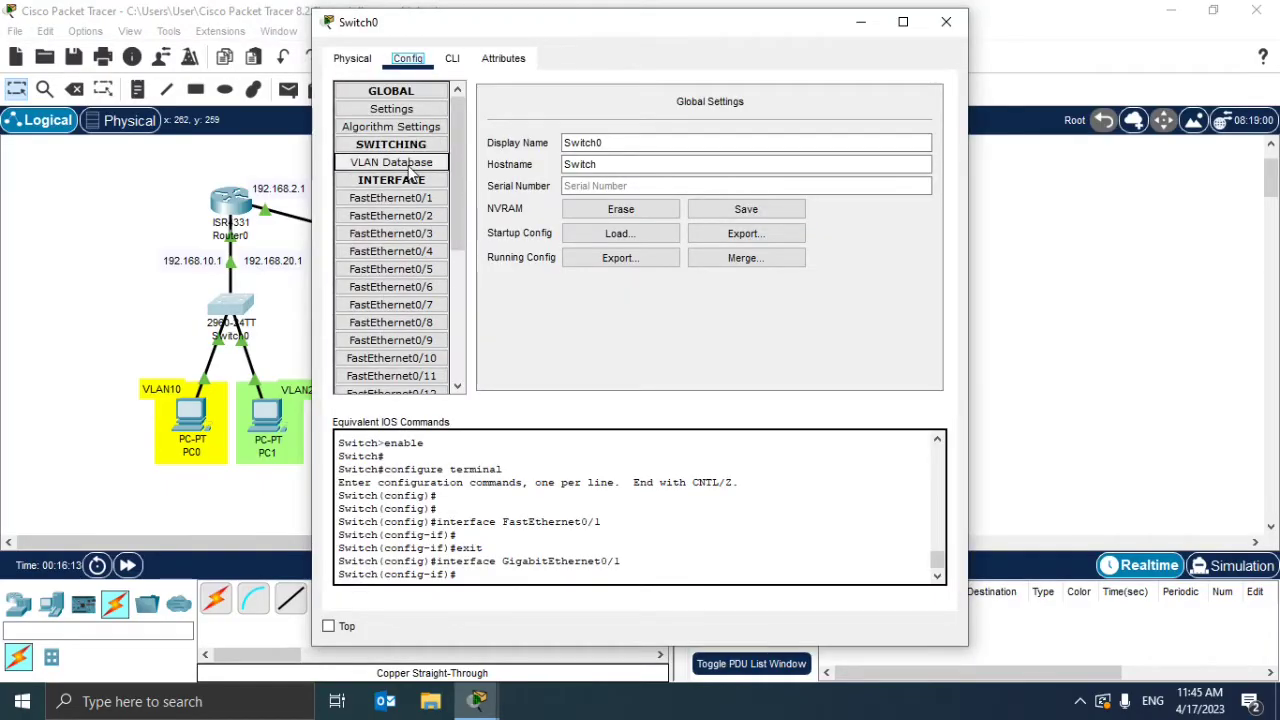
{"action": "left_click", "coordinate": [408, 166]}
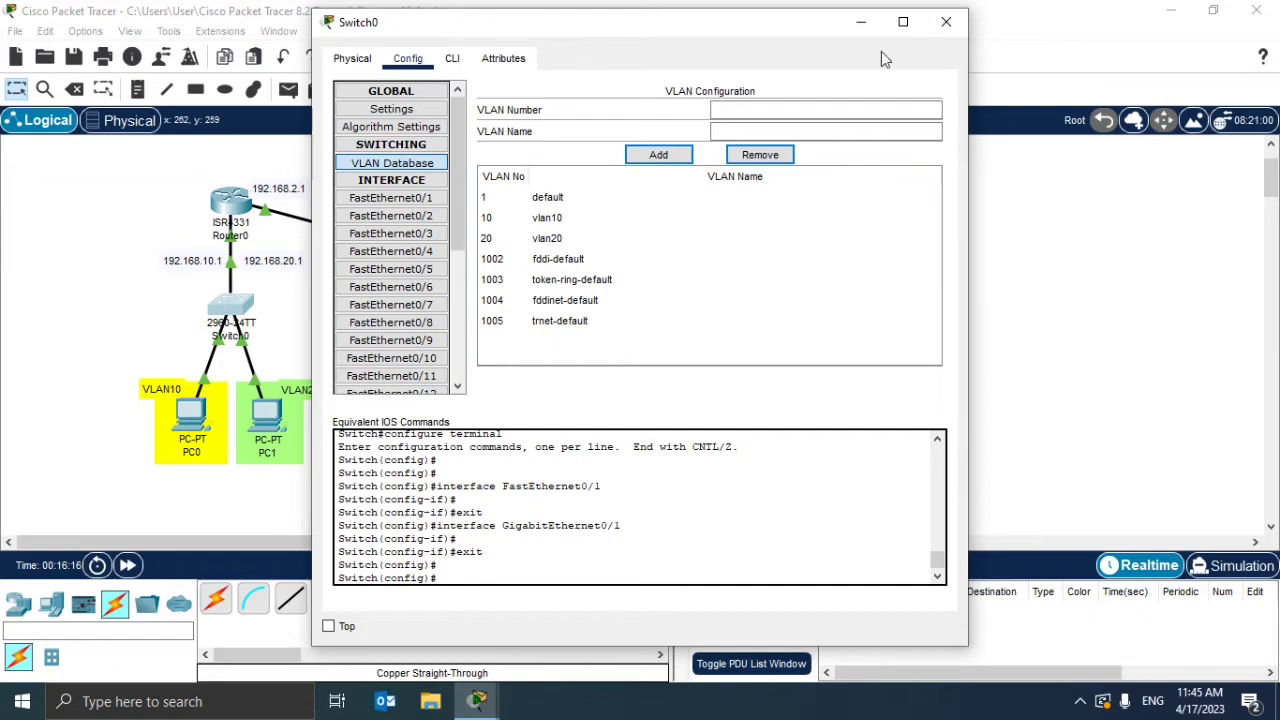
{"action": "left_click", "coordinate": [945, 21]}
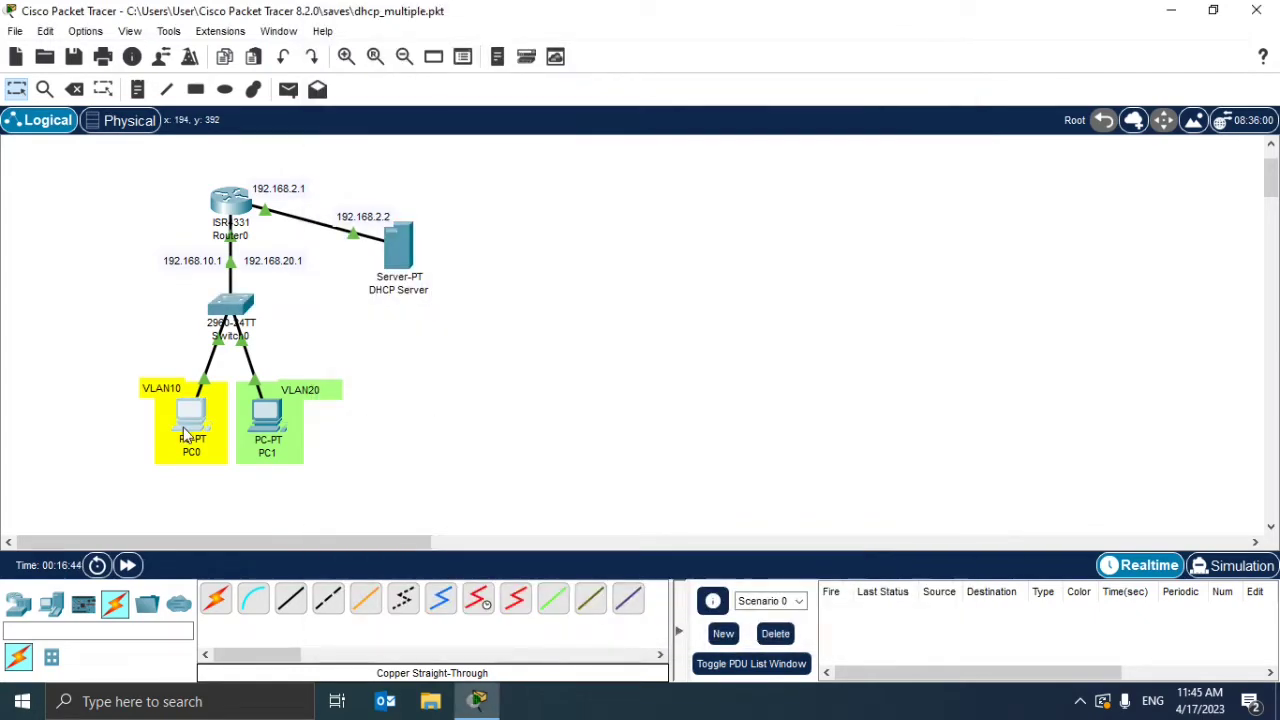
Step: Switch PC0's IP Configuration to DHCP; it falls back to an APIPA address
{"action": "left_click", "coordinate": [185, 435]}
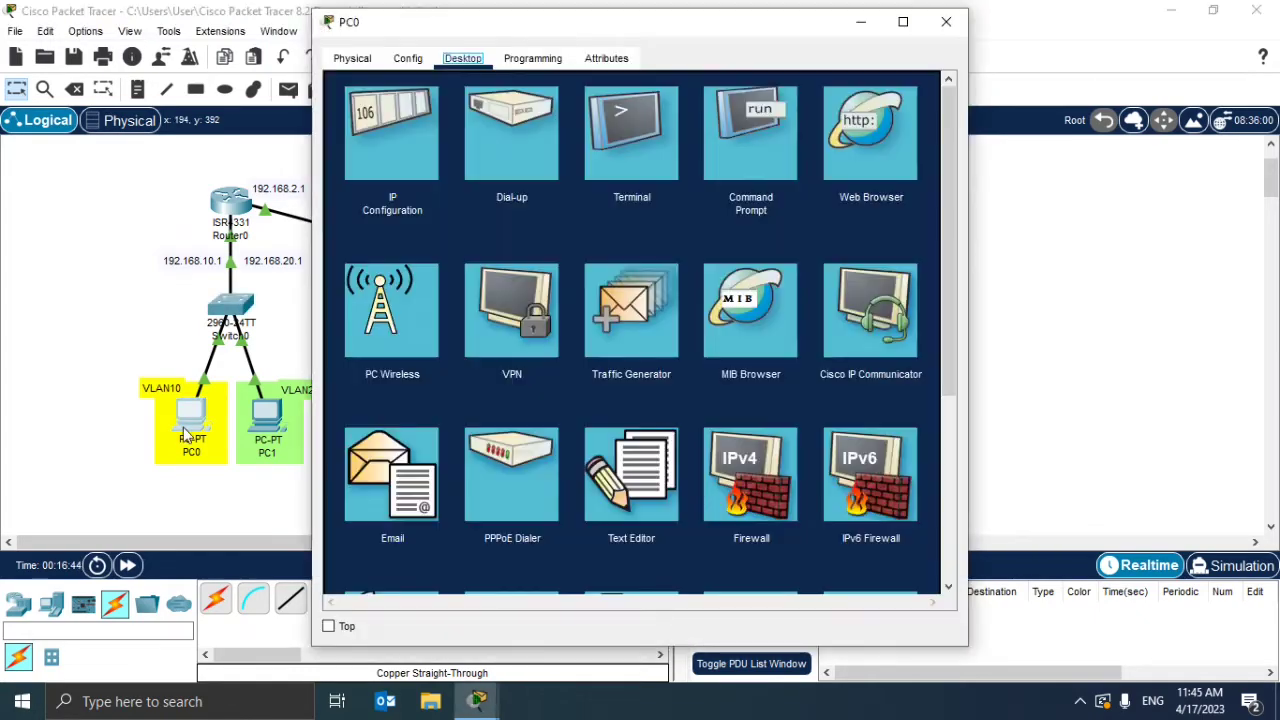
{"action": "left_click", "coordinate": [384, 195]}
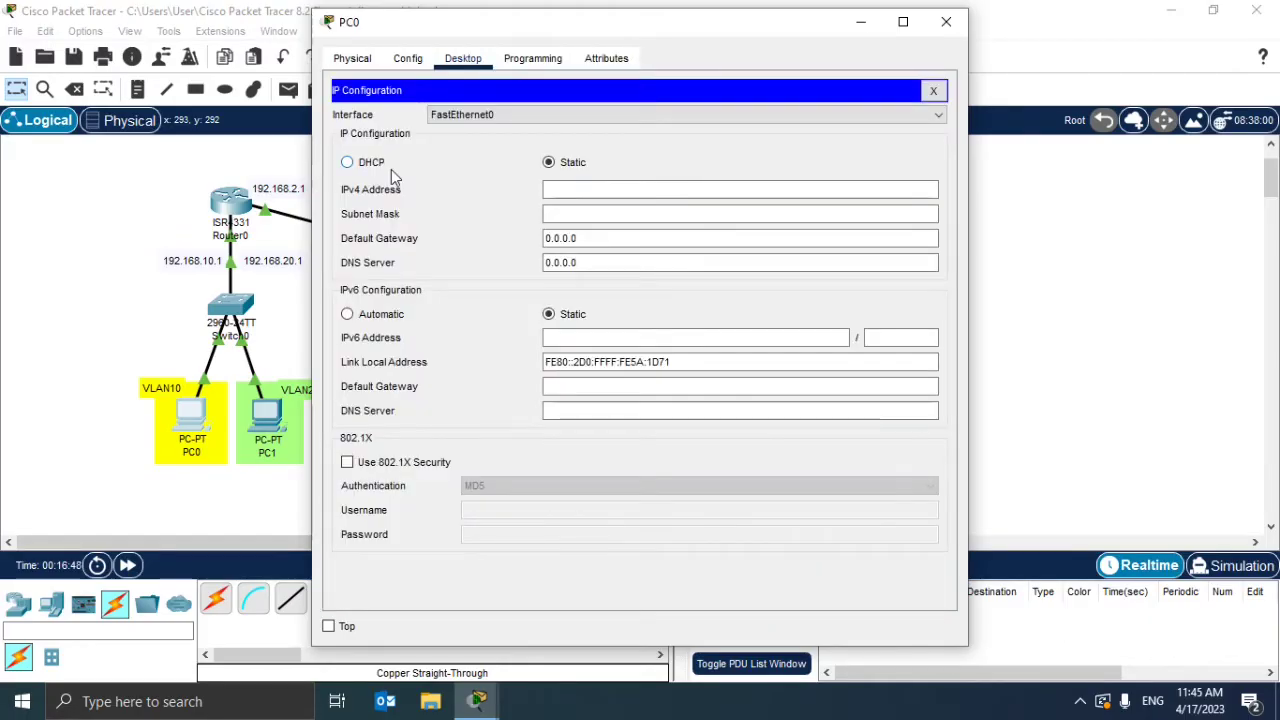
{"action": "left_click", "coordinate": [378, 172]}
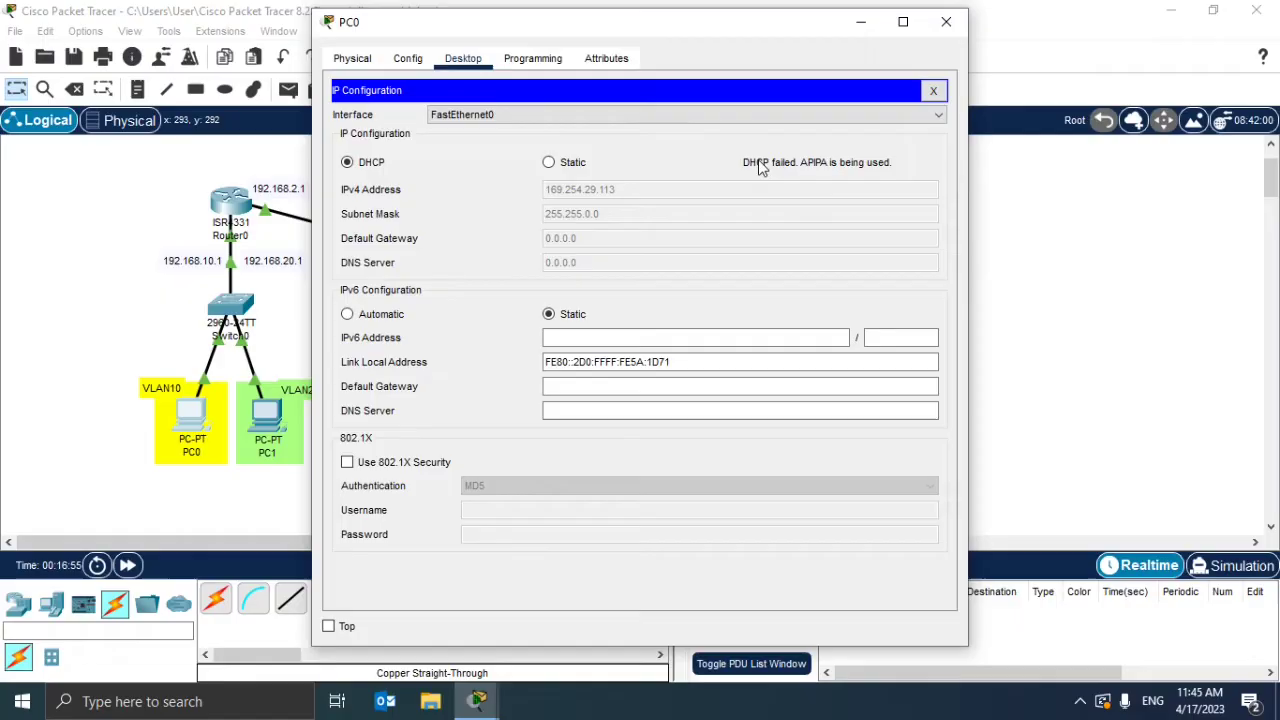
{"action": "left_click", "coordinate": [946, 22]}
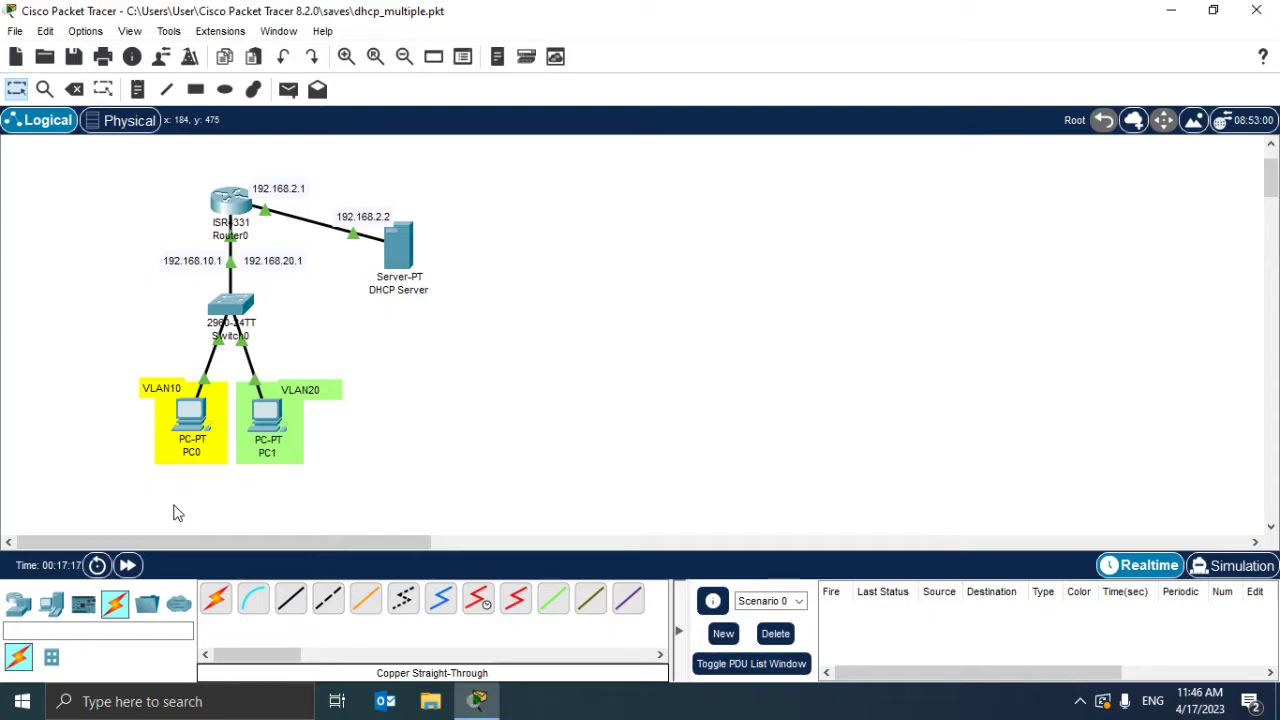
Step: Run exit in Router0's CLI to drop from interface mode to global configuration
{"action": "left_click", "coordinate": [228, 203]}
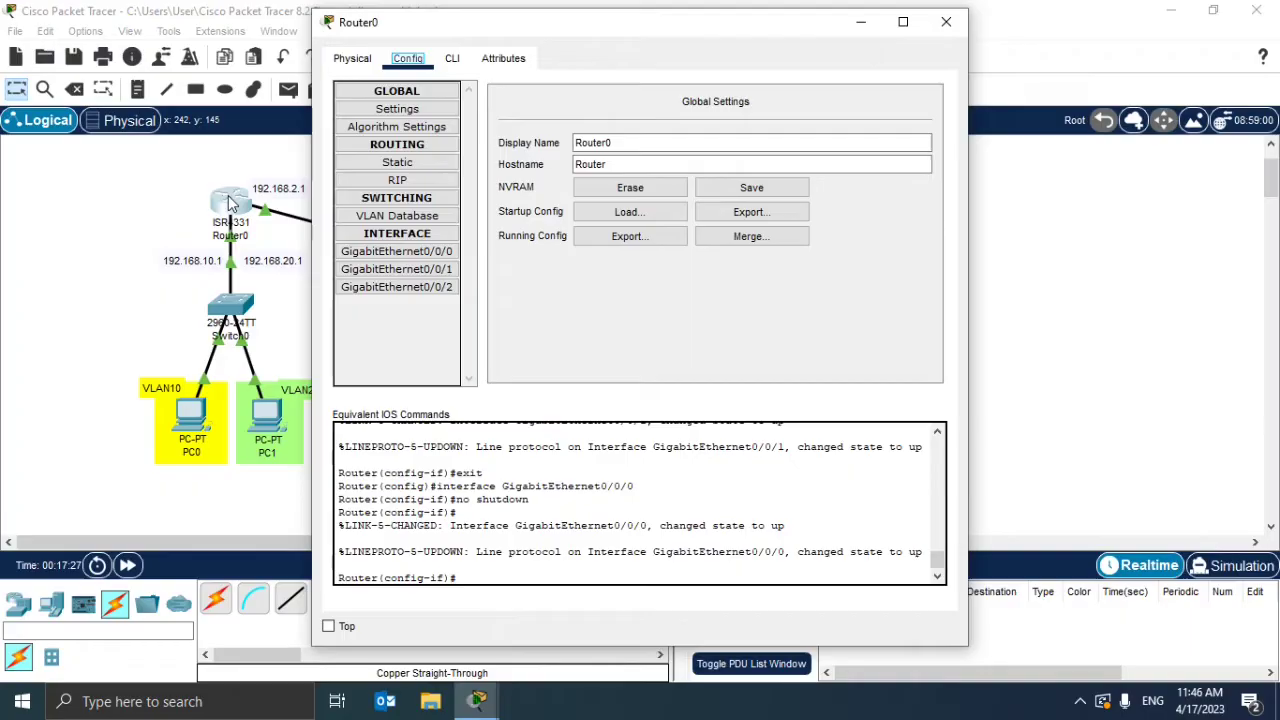
{"action": "left_click", "coordinate": [442, 64]}
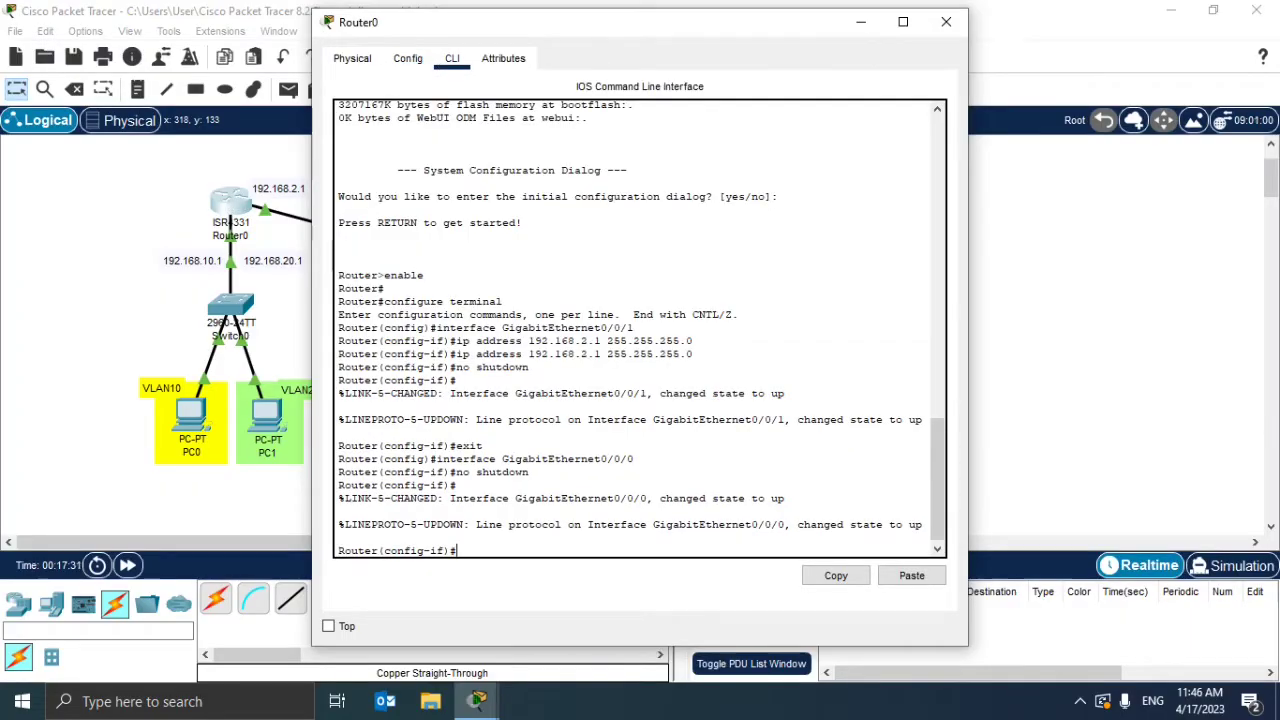
{"action": "type", "text": "exit"}
{"action": "key", "text": "Return"}
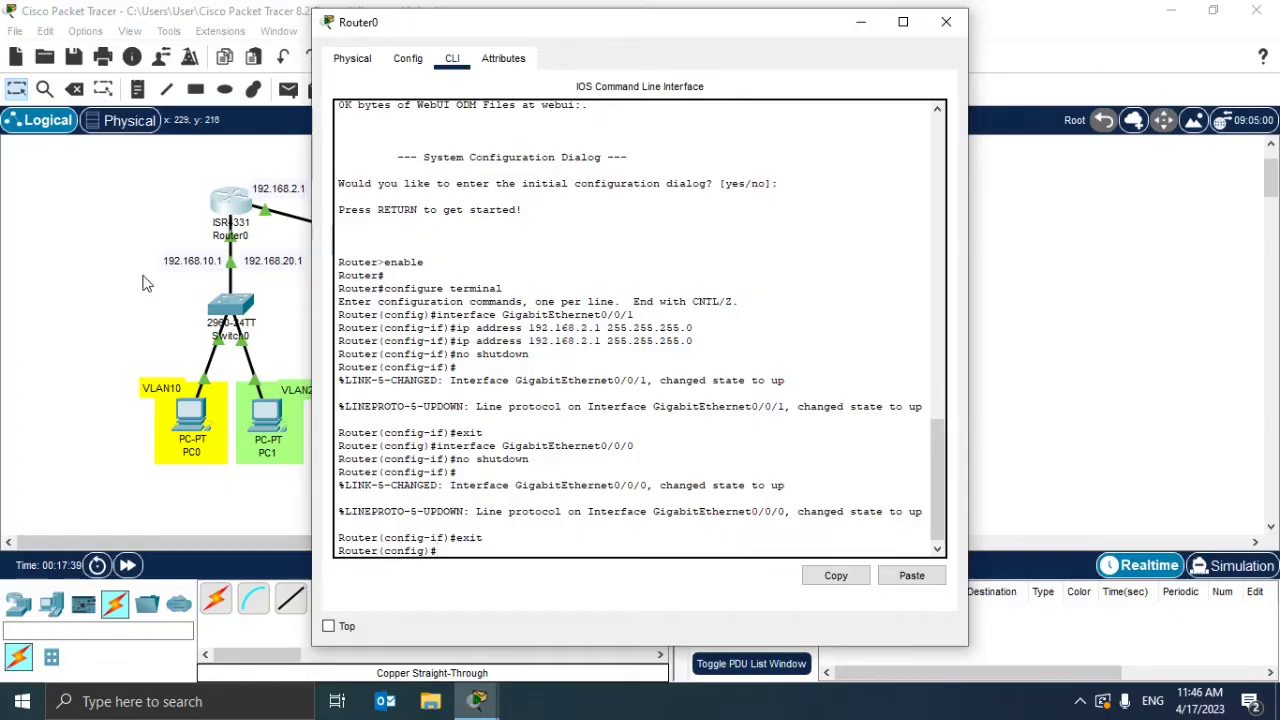
{"action": "left_click", "coordinate": [76, 312]}
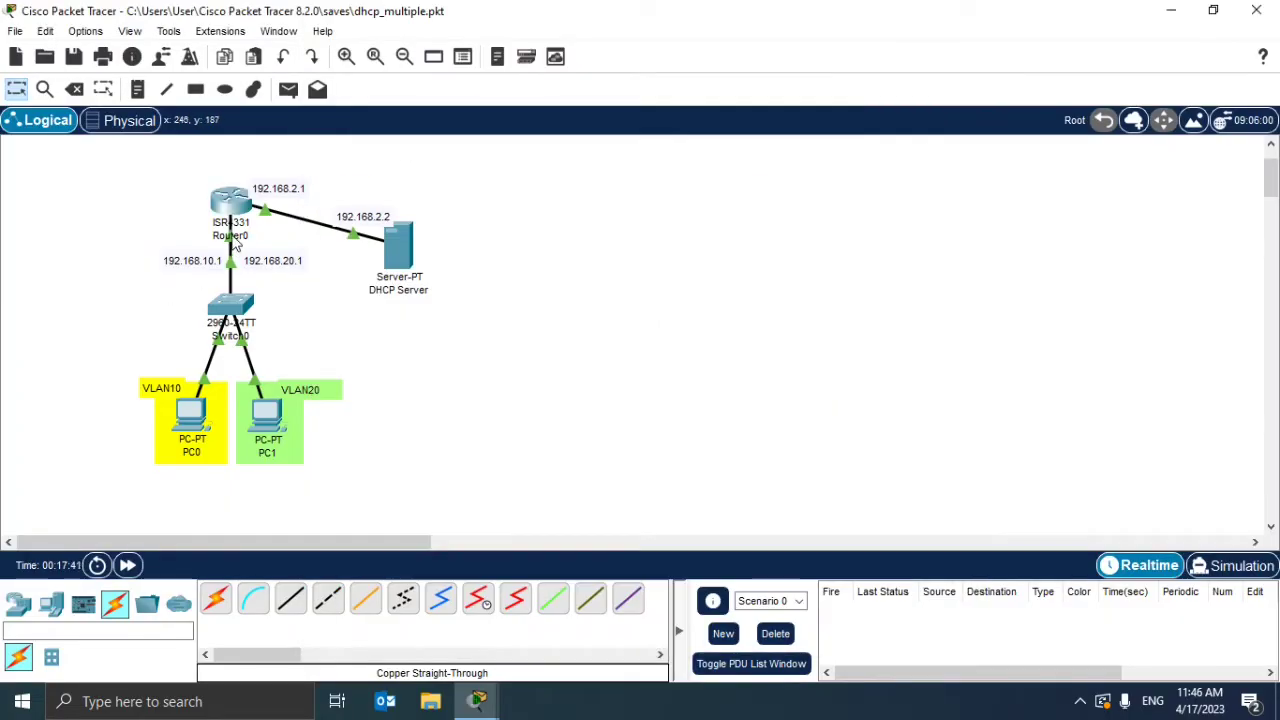
Step: Bring Router0's CLI window back in front from the taskbar preview
{"action": "mouse_move", "coordinate": [237, 238]}
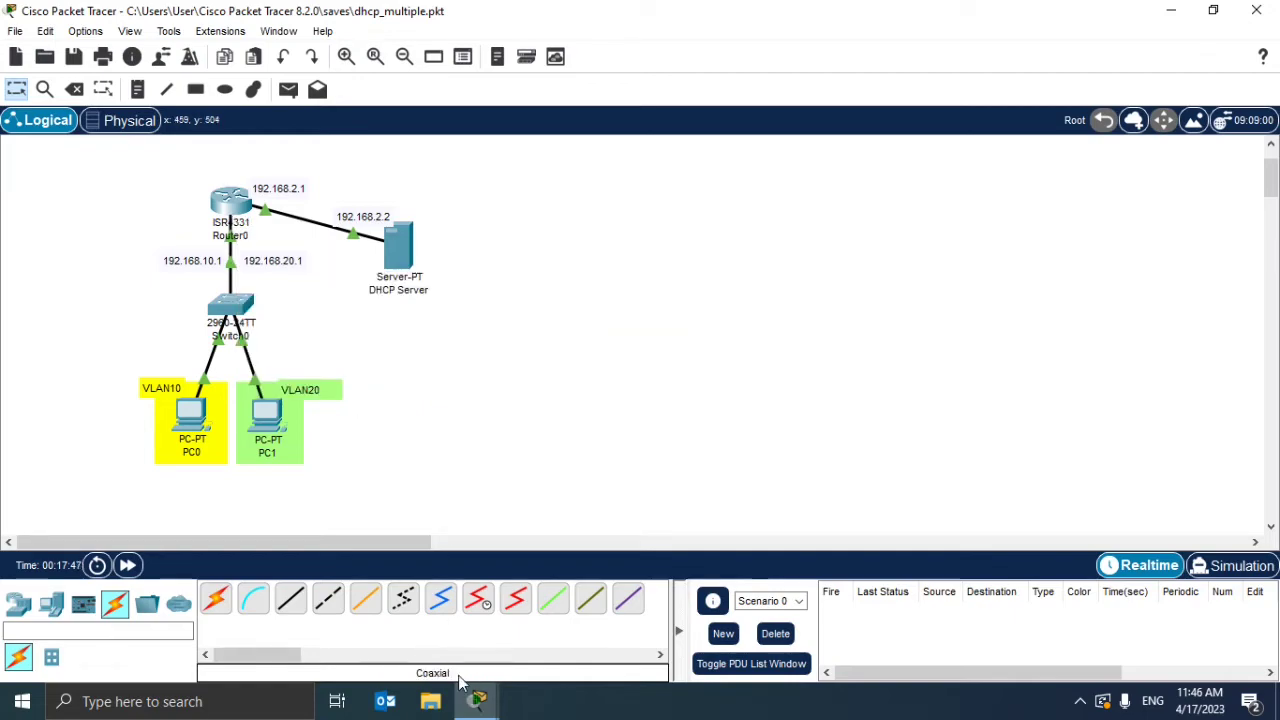
{"action": "mouse_move", "coordinate": [477, 698]}
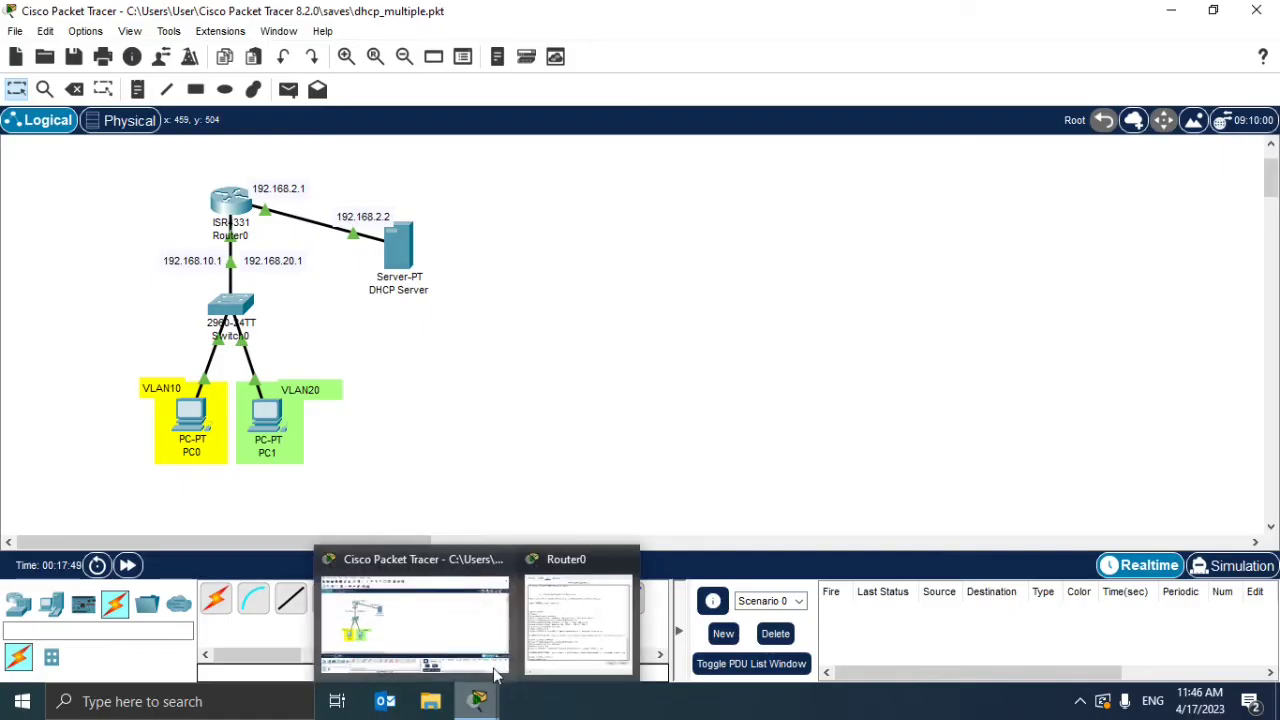
{"action": "left_click", "coordinate": [545, 634]}
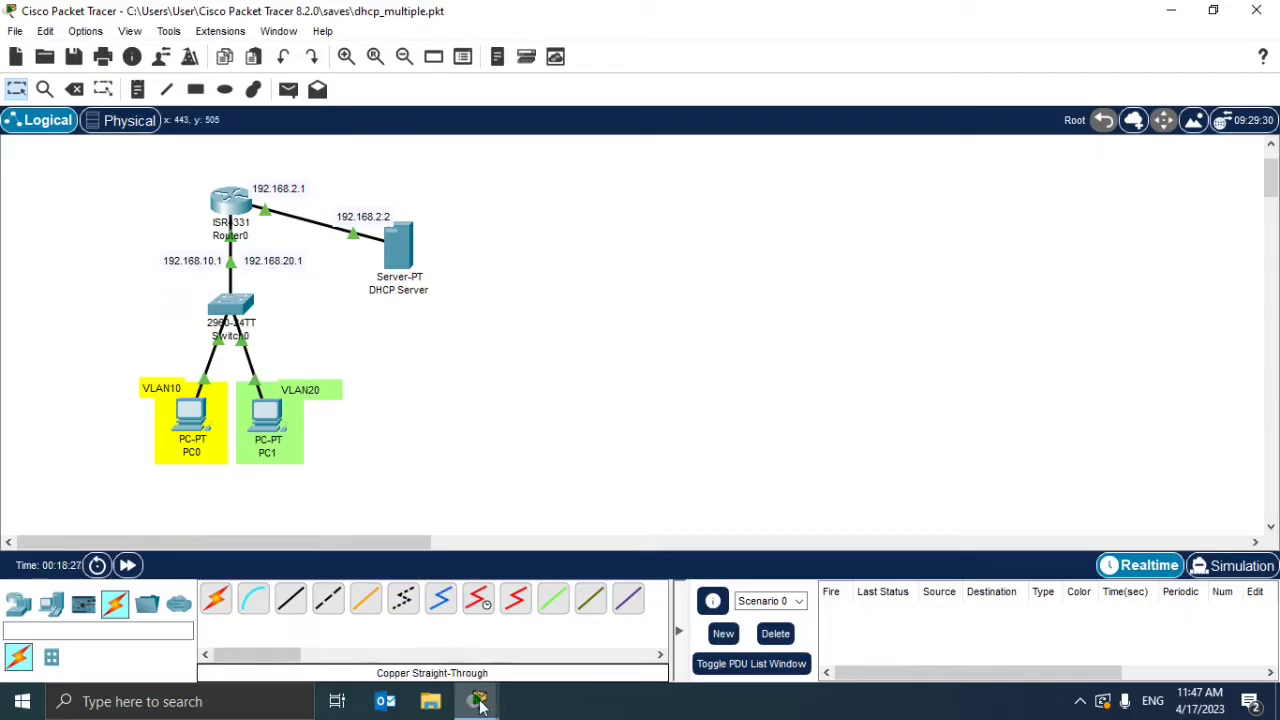
Step: Enter 'interface gigabitEthernet 0/0/0.10' in Router0's CLI, with tab completion
{"action": "mouse_move", "coordinate": [477, 700]}
{"action": "left_click", "coordinate": [560, 638]}
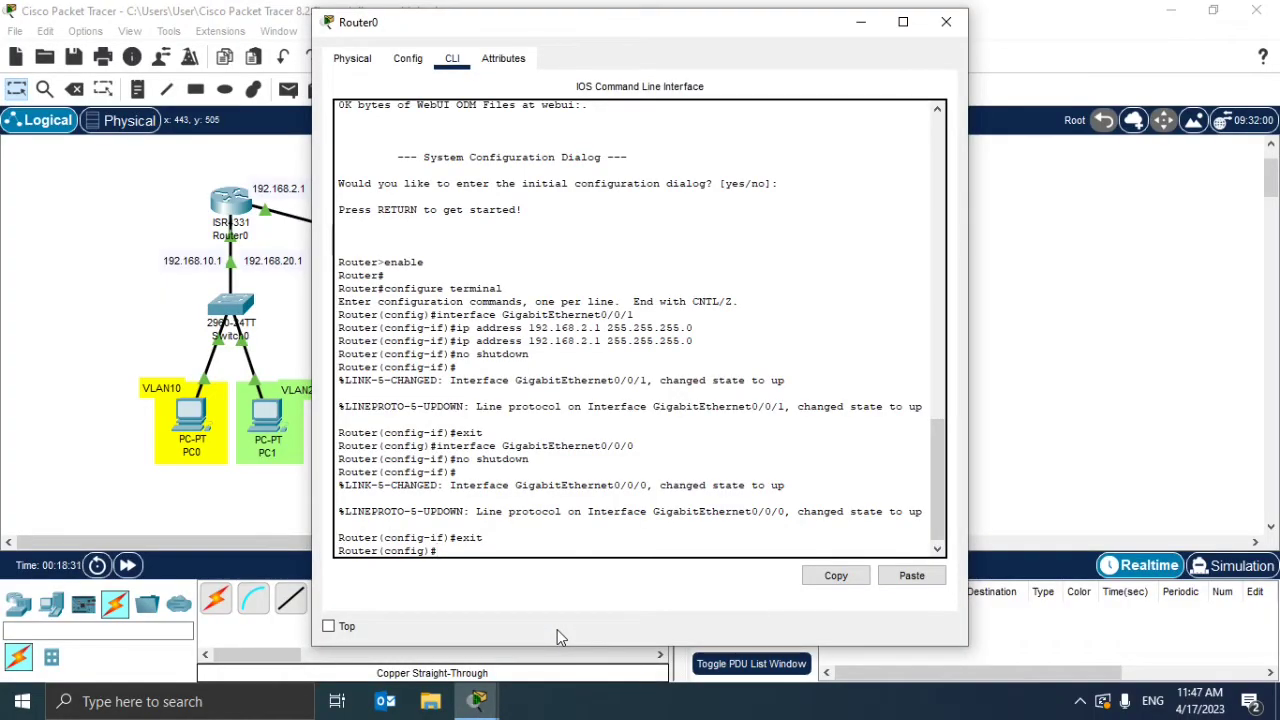
{"action": "type", "text": "interface tr"}
{"action": "key", "text": "Tab"}
{"action": "key", "text": "BackSpace"}
{"action": "key", "text": "BackSpace"}
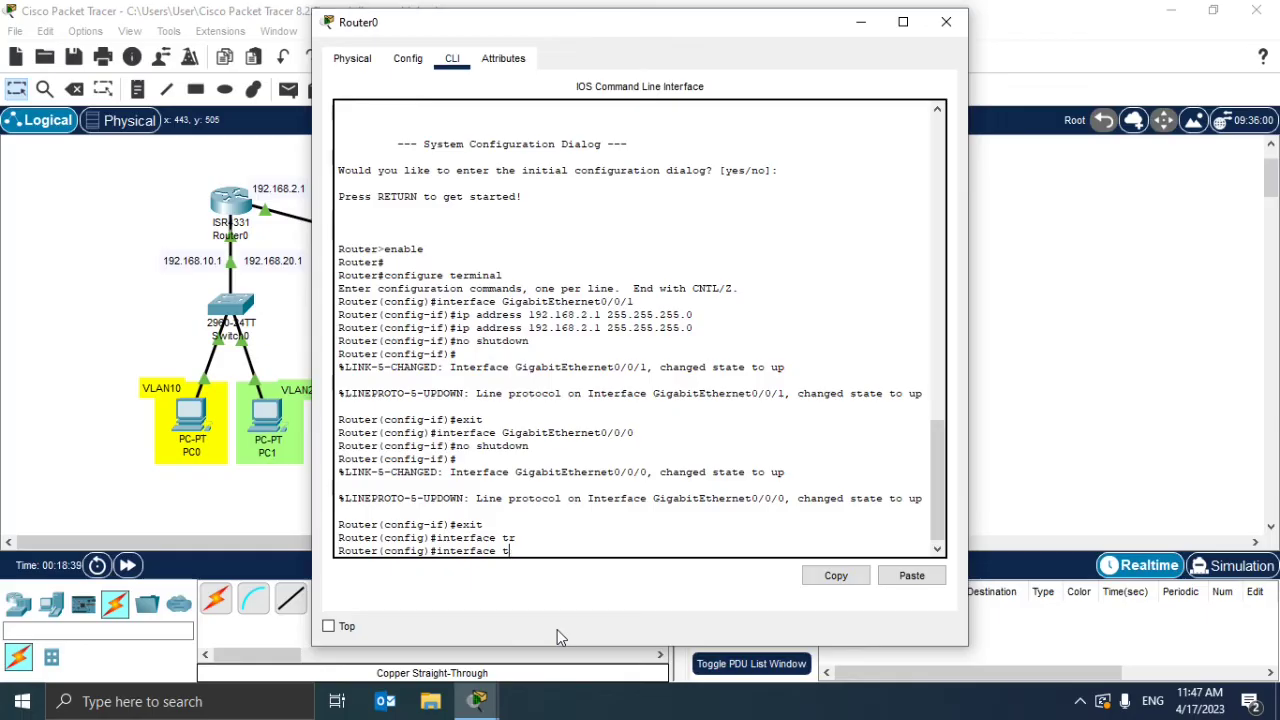
{"action": "type", "text": "gig"}
{"action": "key", "text": "Tab"}
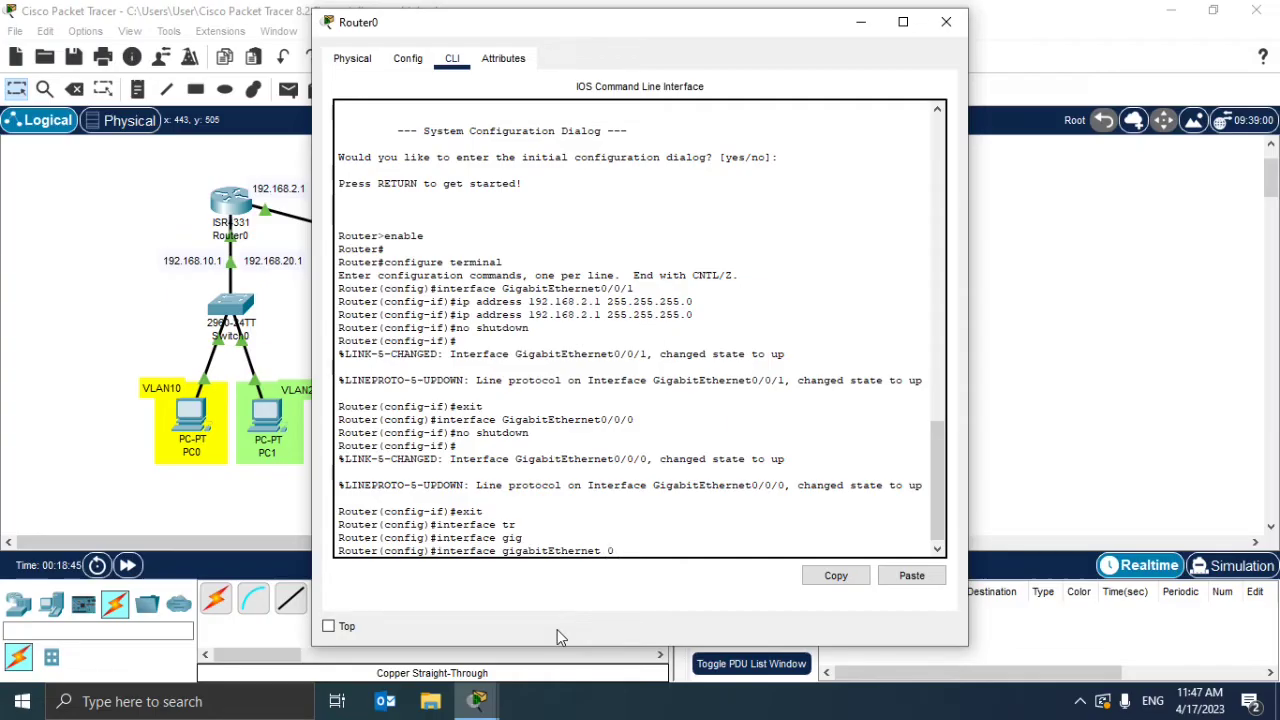
{"action": "type", "text": "0/0/0.10"}
{"action": "type", "text": "\\"}
{"action": "key", "text": "Return"}
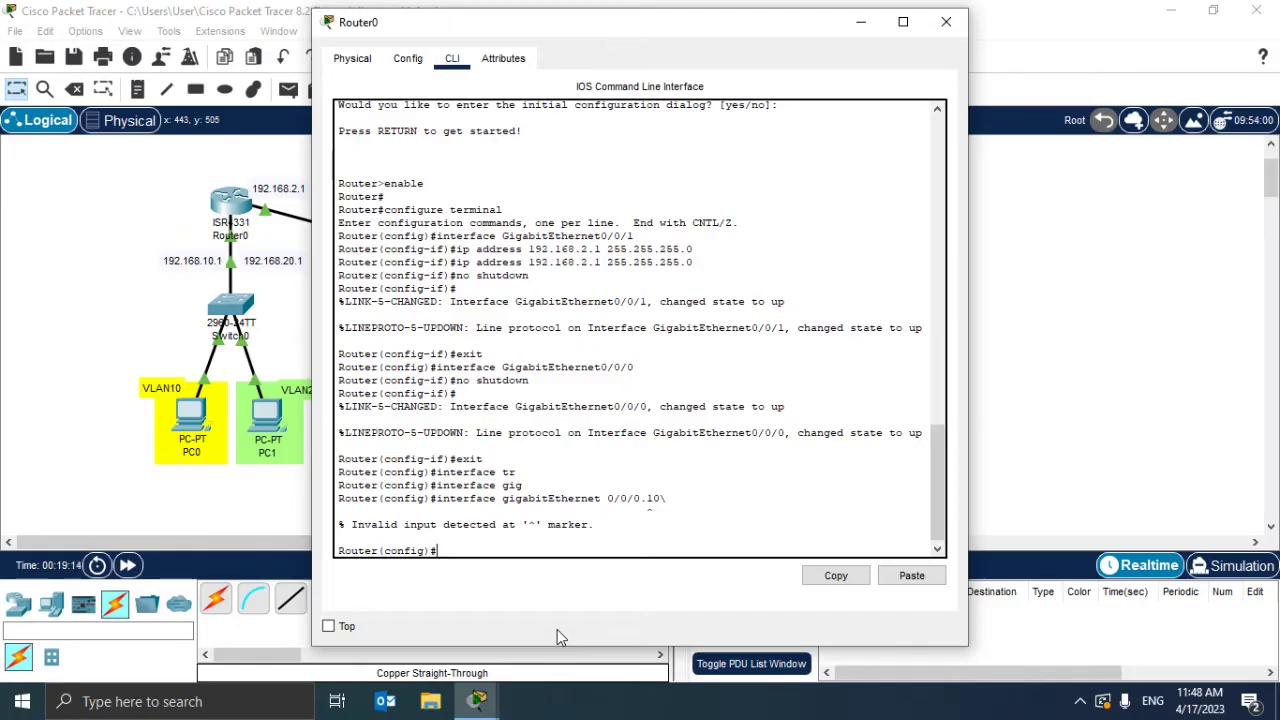
Step: Fix the rejected command by capitalising GigabitEthernet and removing the trailing backslash
{"action": "key", "text": "Up"}
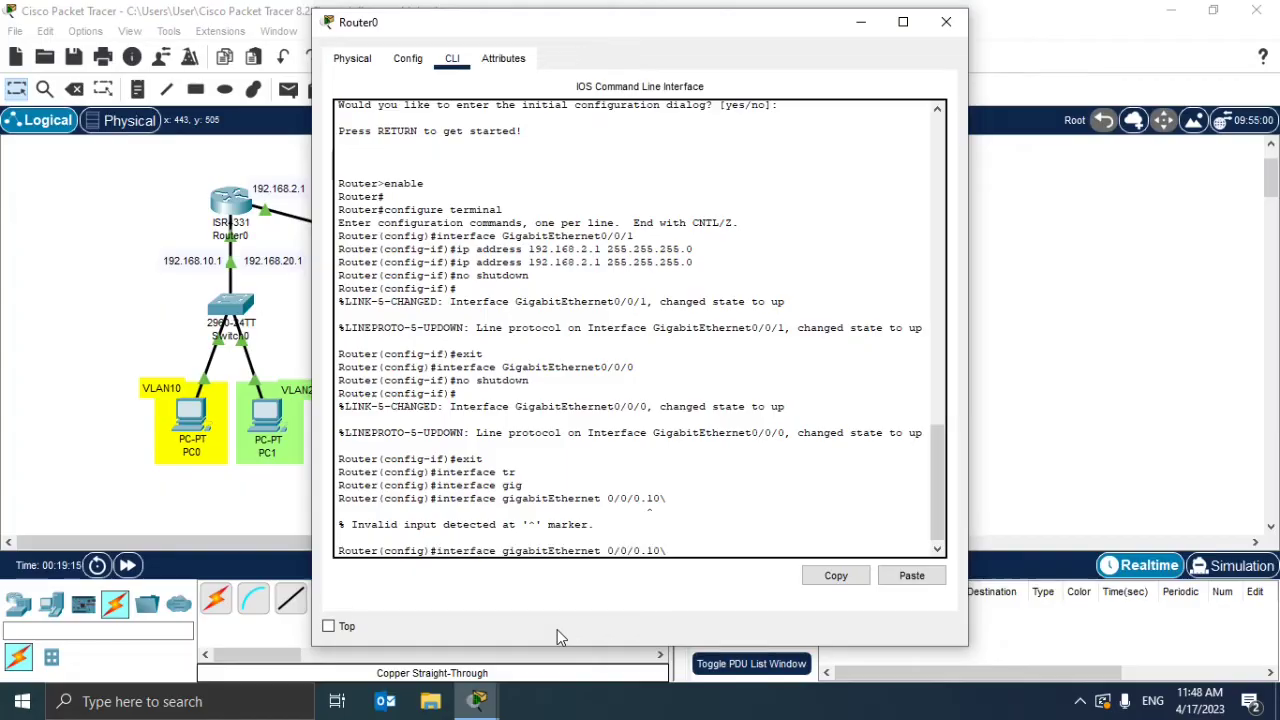
{"action": "key", "text": "Left"}
{"action": "key", "text": "Left"}
{"action": "key", "text": "Left"}
{"action": "key", "text": "Left"}
{"action": "key", "text": "Left"}
{"action": "key", "text": "Left"}
{"action": "key", "text": "Left"}
{"action": "key", "text": "Left"}
{"action": "key", "text": "Left"}
{"action": "key", "text": "Left"}
{"action": "key", "text": "Left"}
{"action": "key", "text": "Left"}
{"action": "key", "text": "Left"}
{"action": "key", "text": "Left"}
{"action": "key", "text": "Left"}
{"action": "key", "text": "Left"}
{"action": "key", "text": "Left"}
{"action": "key", "text": "Left"}
{"action": "key", "text": "Left"}
{"action": "key", "text": "Left"}
{"action": "key", "text": "BackSpace"}
{"action": "type", "text": "G"}
{"action": "key", "text": "Return"}
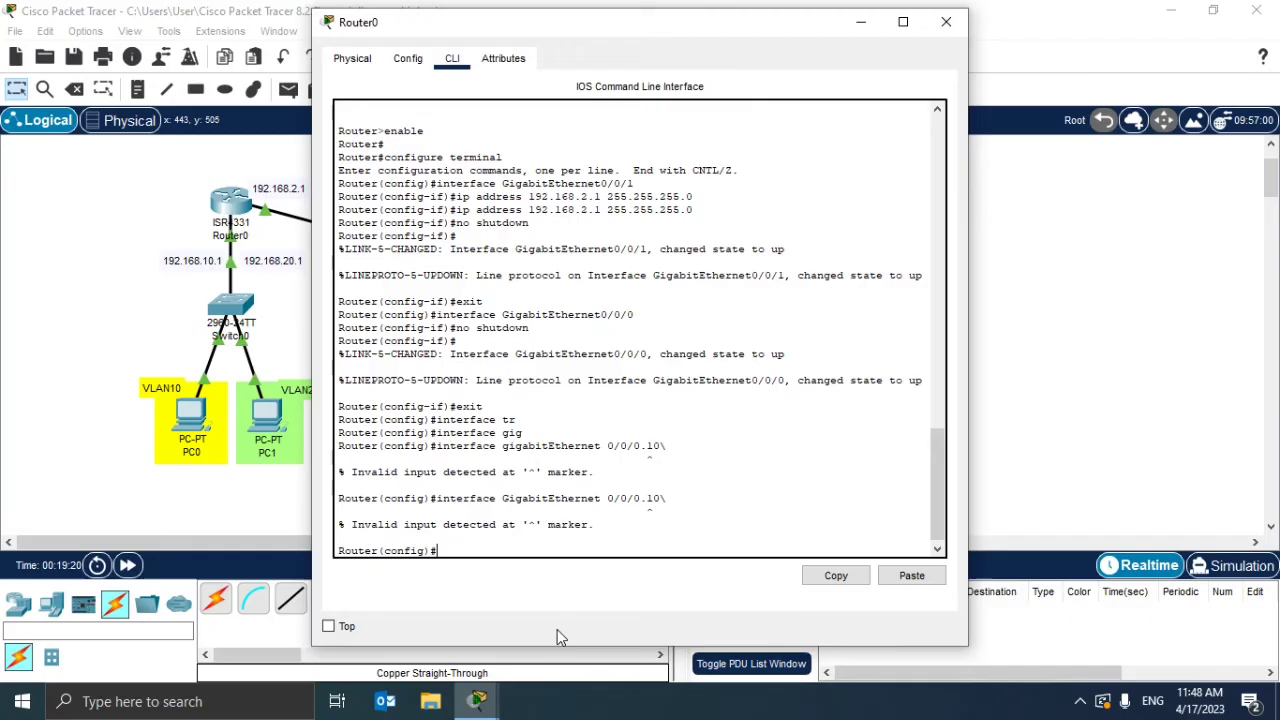
{"action": "key", "text": "Up"}
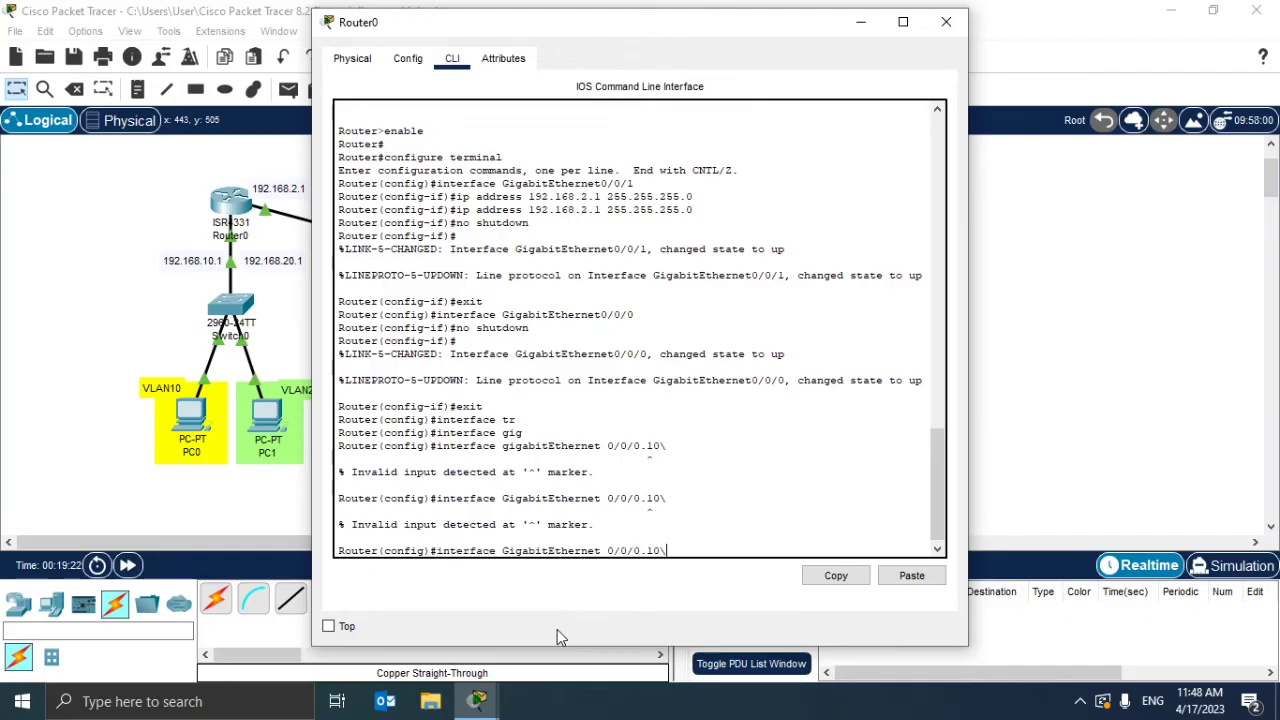
{"action": "key", "text": "BackSpace"}
{"action": "key", "text": "Return"}
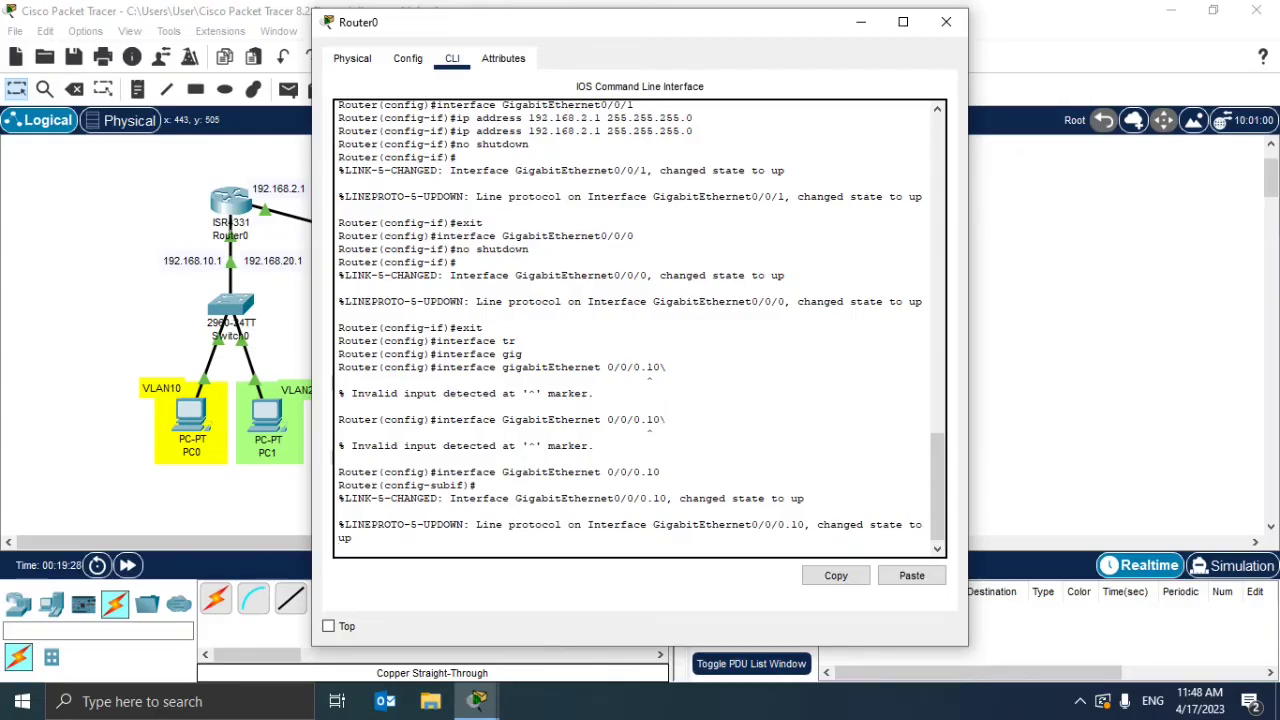
Step: Tag subinterface GigabitEthernet0/0/0.10 with 'encapsulation dot1Q 10'
{"action": "key", "text": "Return"}
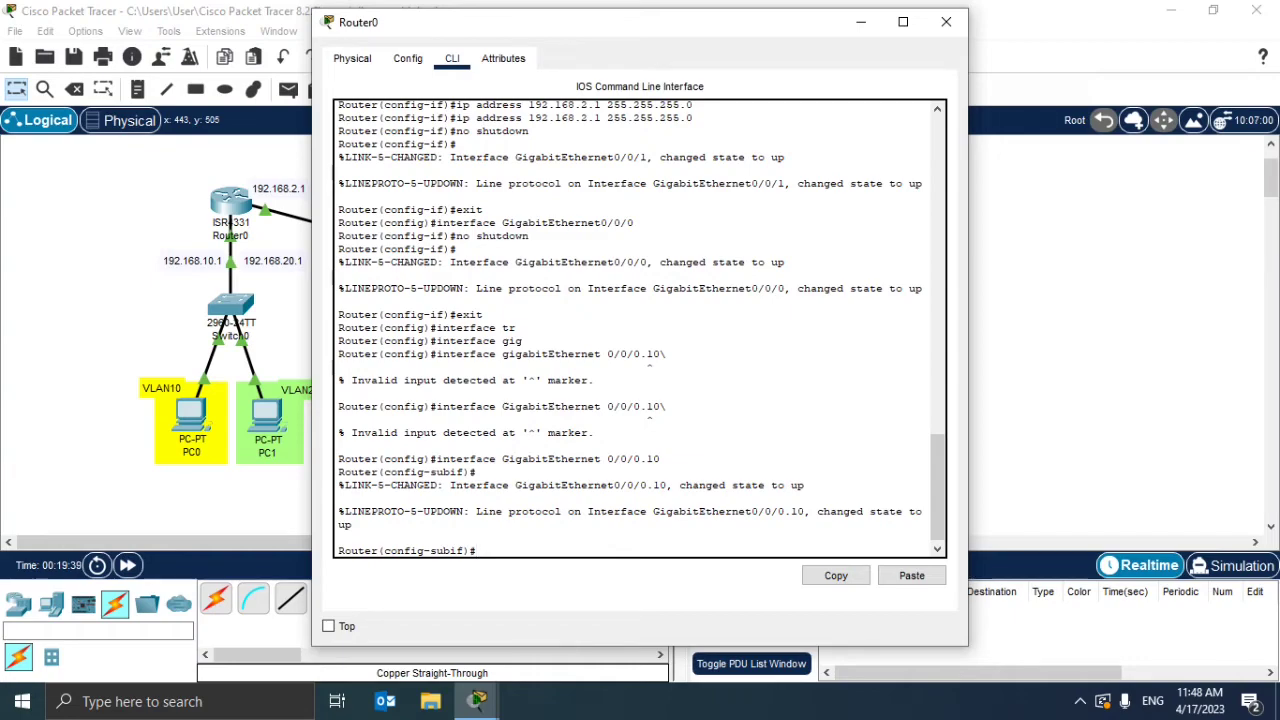
{"action": "type", "text": "enc"}
{"action": "key", "text": "Tab"}
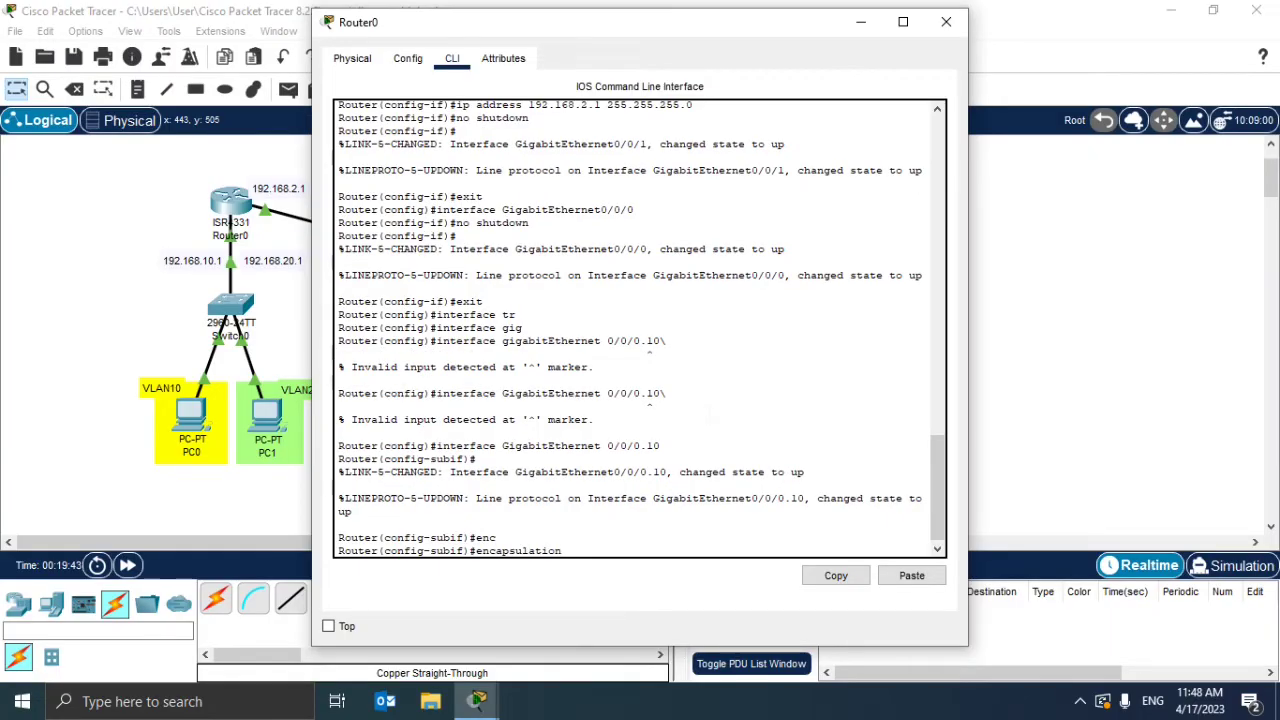
{"action": "type", "text": "dot"}
{"action": "key", "text": "Tab"}
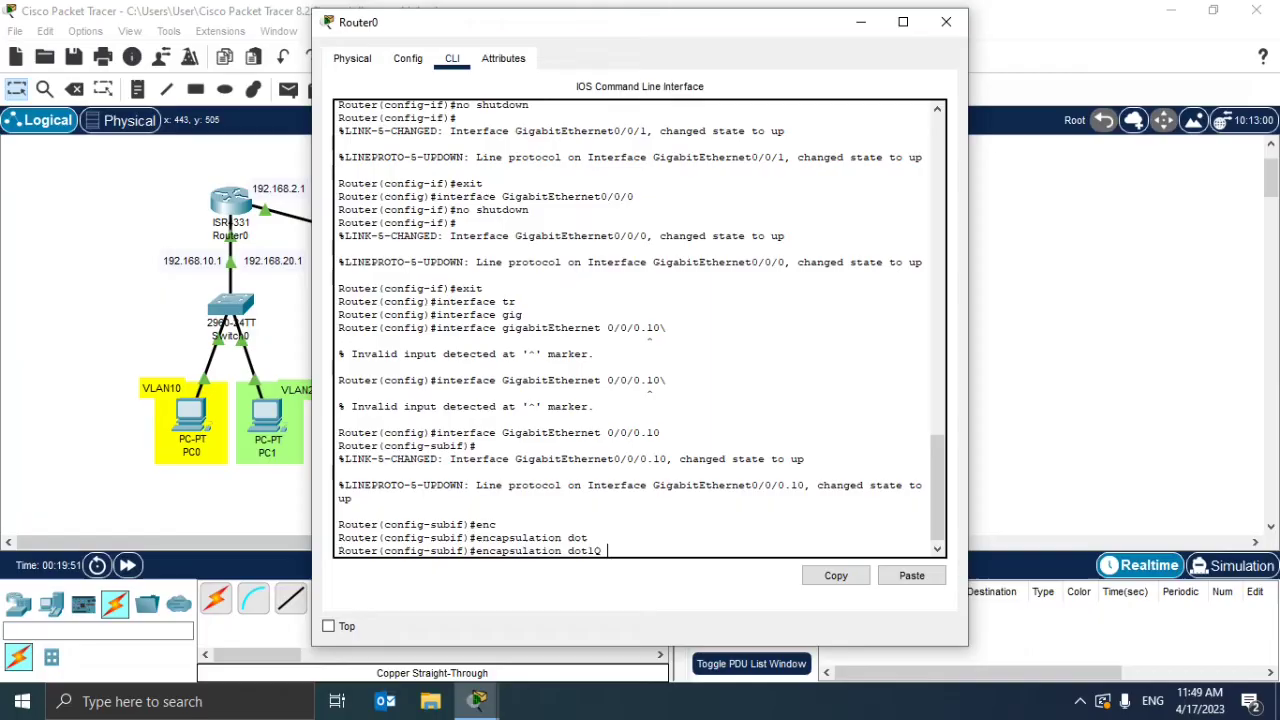
{"action": "type", "text": "vlan"}
{"action": "key", "text": "BackSpace"}
{"action": "key", "text": "BackSpace"}
{"action": "key", "text": "BackSpace"}
{"action": "type", "text": "10"}
{"action": "key", "text": "Return"}
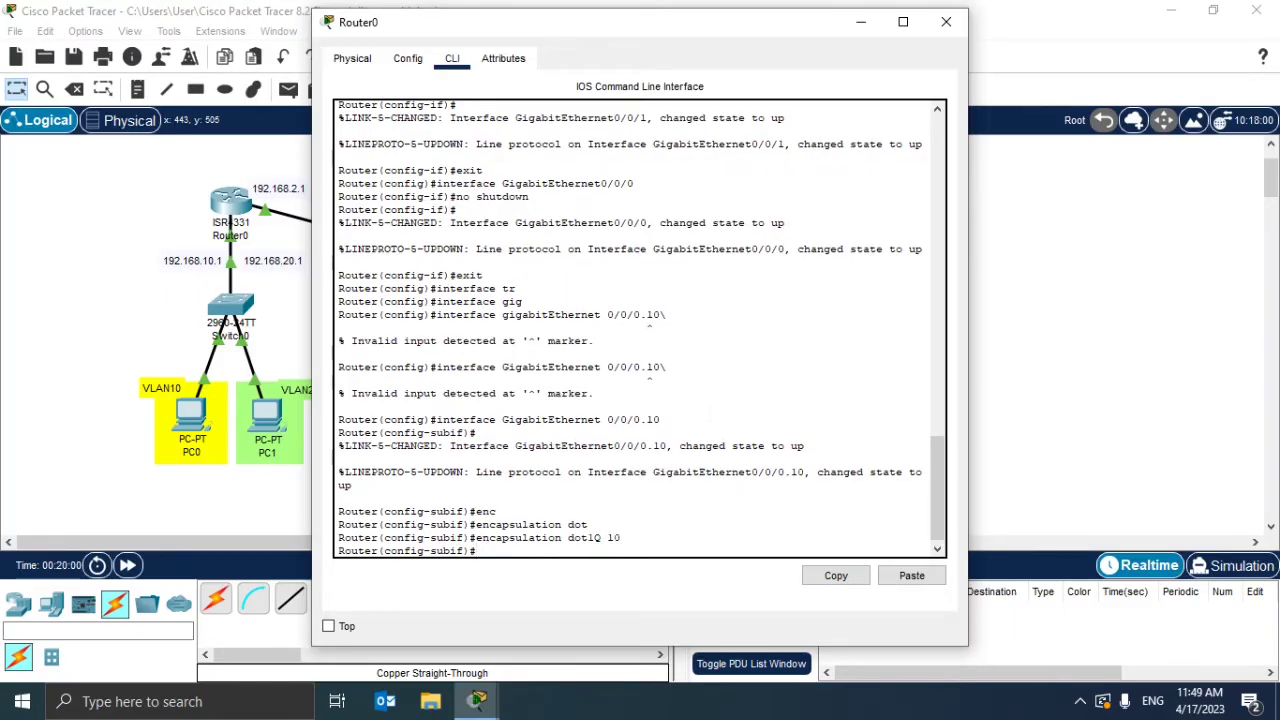
Step: Assign 192.168.10.1 255.255.255.0 to the subinterface and exit it
{"action": "type", "text": "ip address 192.168"}
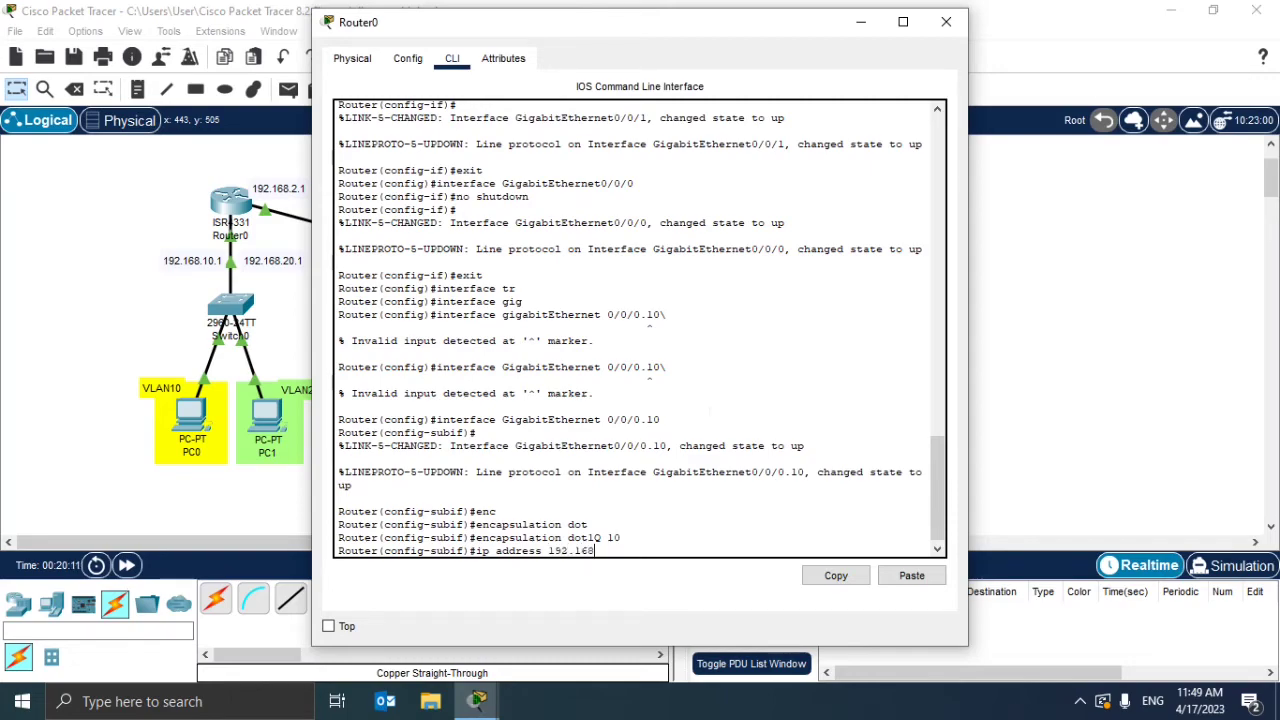
{"action": "type", "text": ".10"}
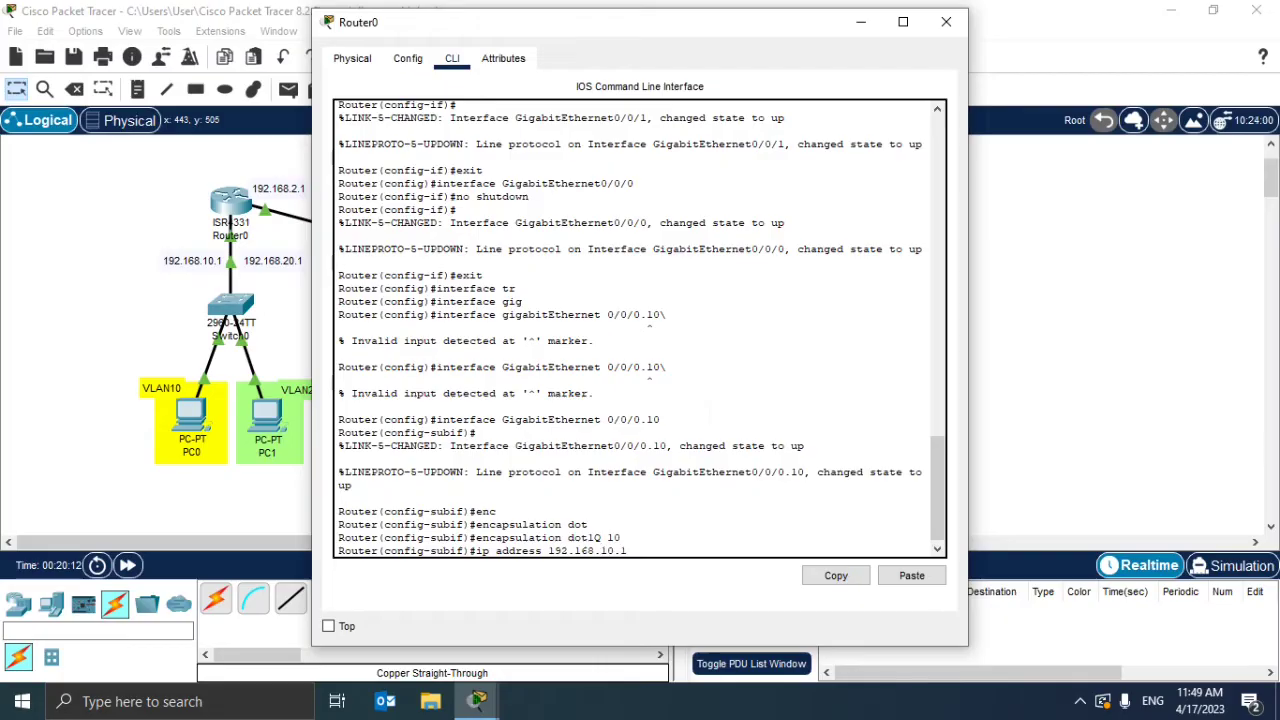
{"action": "type", "text": ".1 255.255.255.0"}
{"action": "key", "text": "Return"}
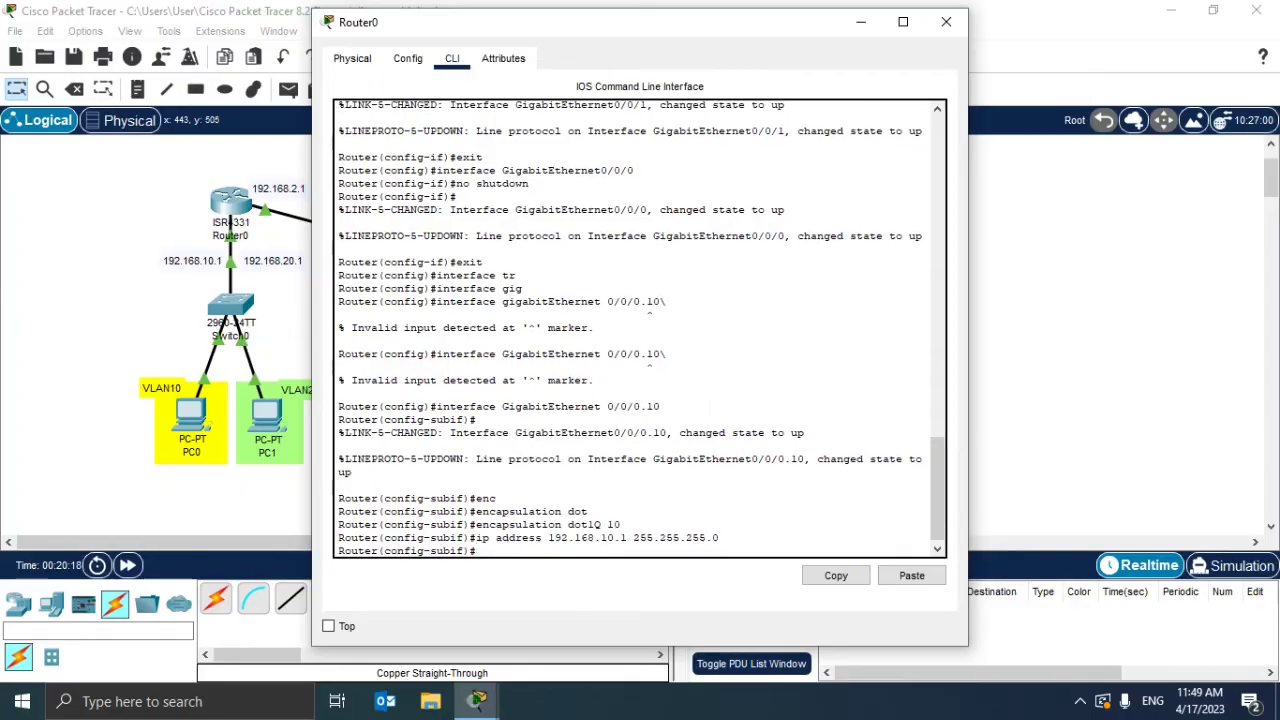
{"action": "type", "text": "exit"}
{"action": "key", "text": "Return"}
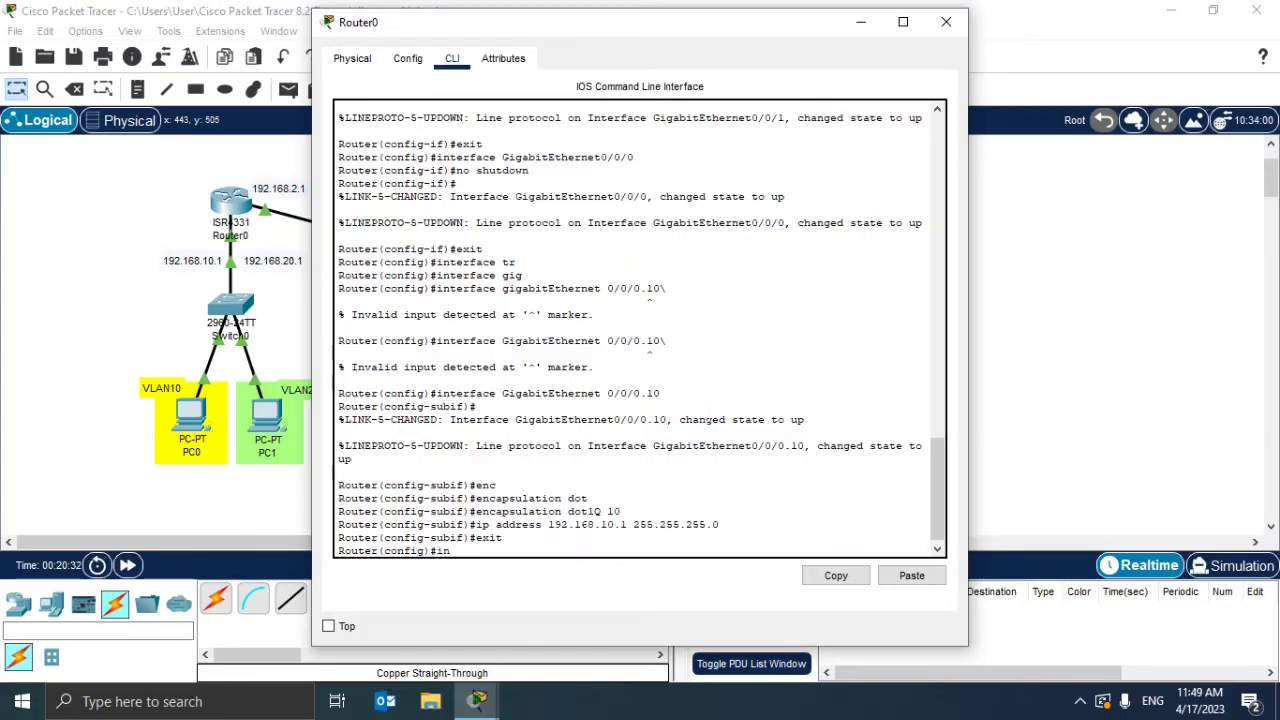
Step: Create subinterface GigabitEthernet0/0/0.20 on Router0
{"action": "type", "text": "ter"}
{"action": "key", "text": "Tab"}
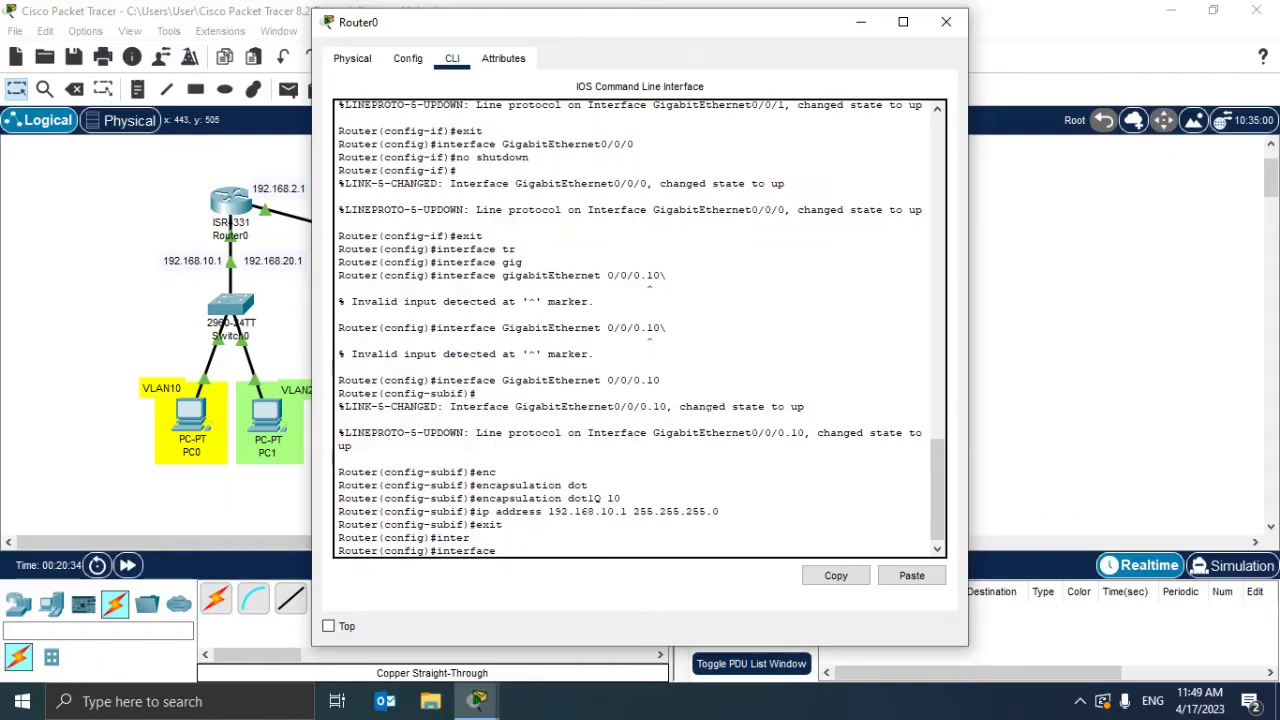
{"action": "type", "text": "G"}
{"action": "key", "text": "Tab"}
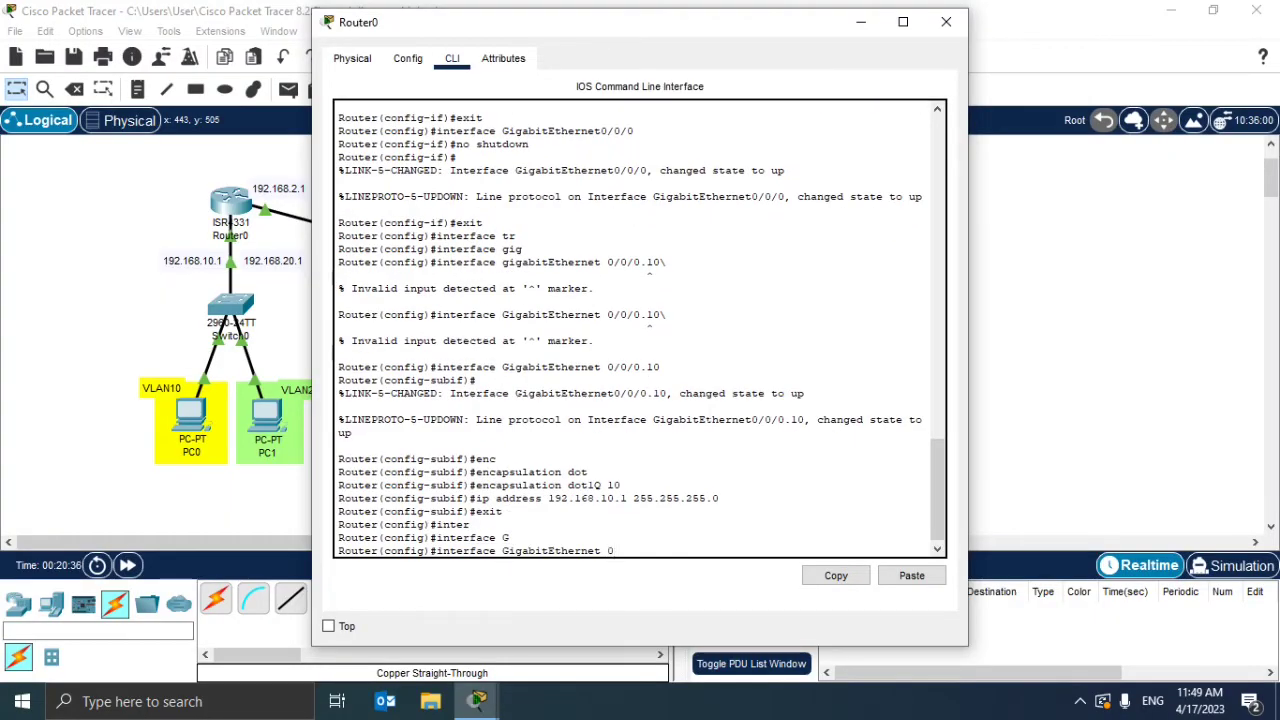
{"action": "key", "text": "BackSpace"}
{"action": "type", "text": "0/0.20"}
{"action": "key", "text": "Return"}
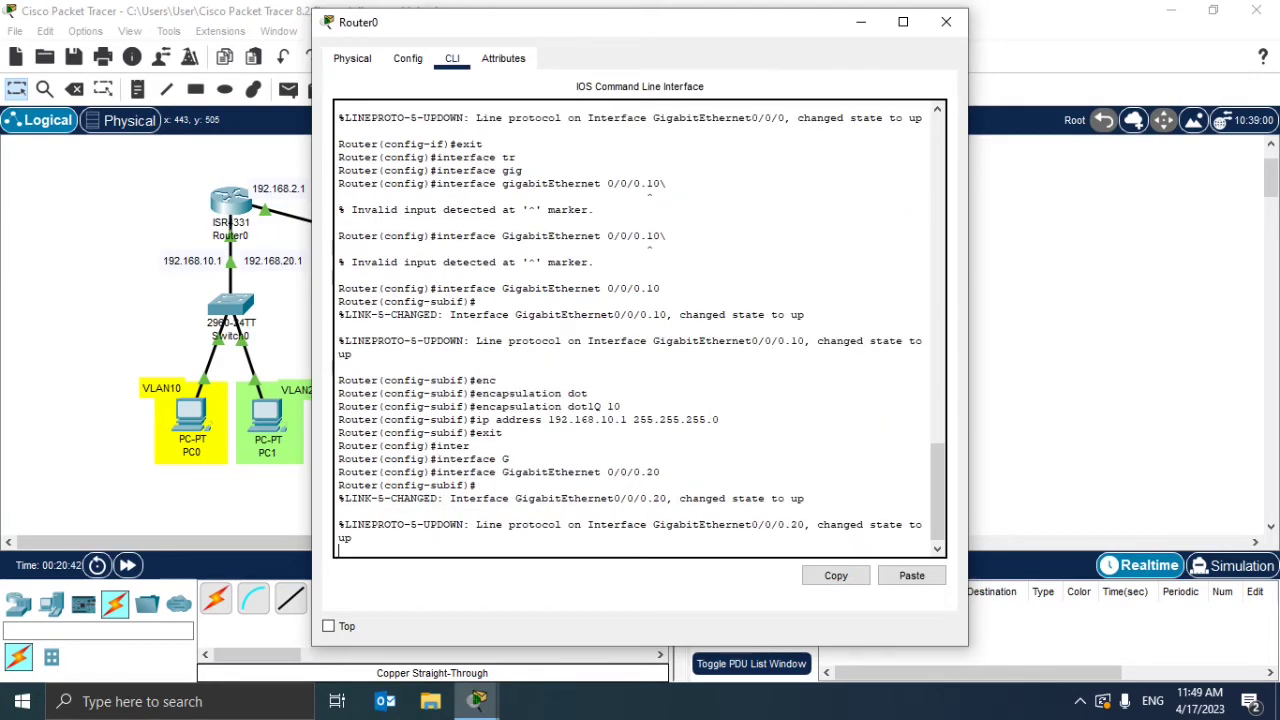
{"action": "key", "text": "Return"}
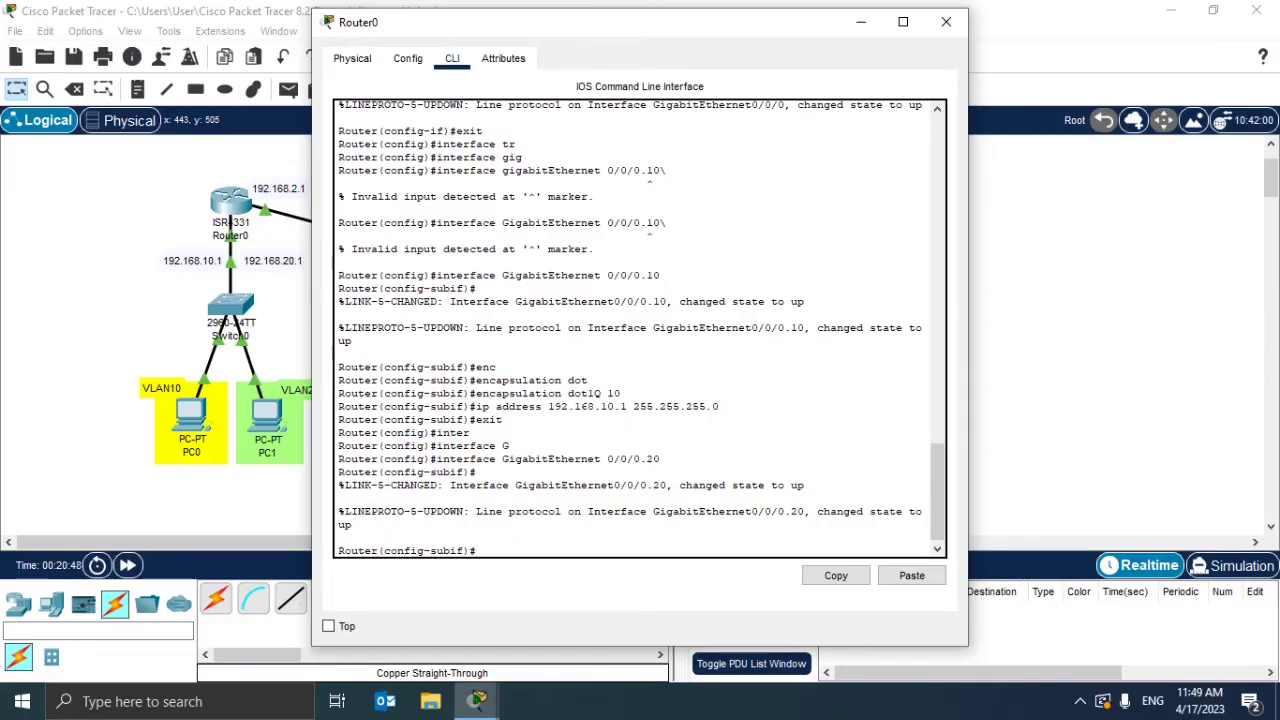
Step: Tag the subinterface with 'encapsulation dot1Q 20'
{"action": "type", "text": "enc"}
{"action": "key", "text": "Tab"}
{"action": "type", "text": "do"}
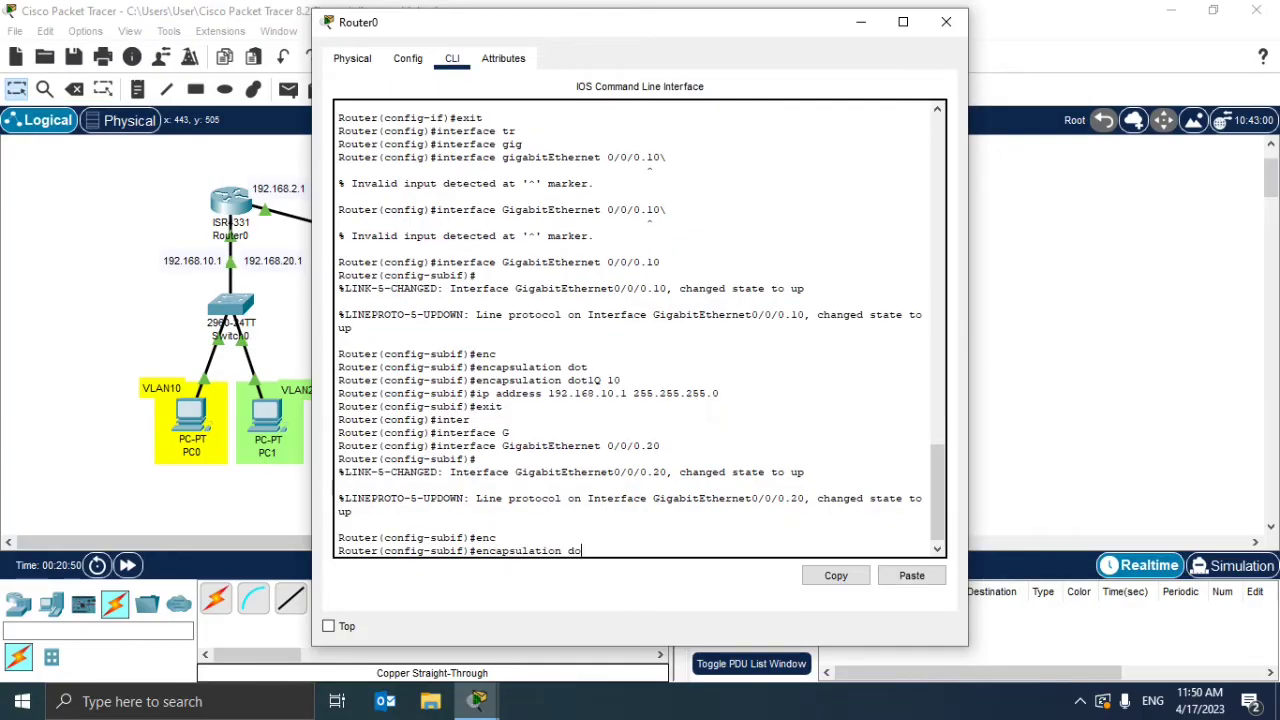
{"action": "key", "text": "Tab"}
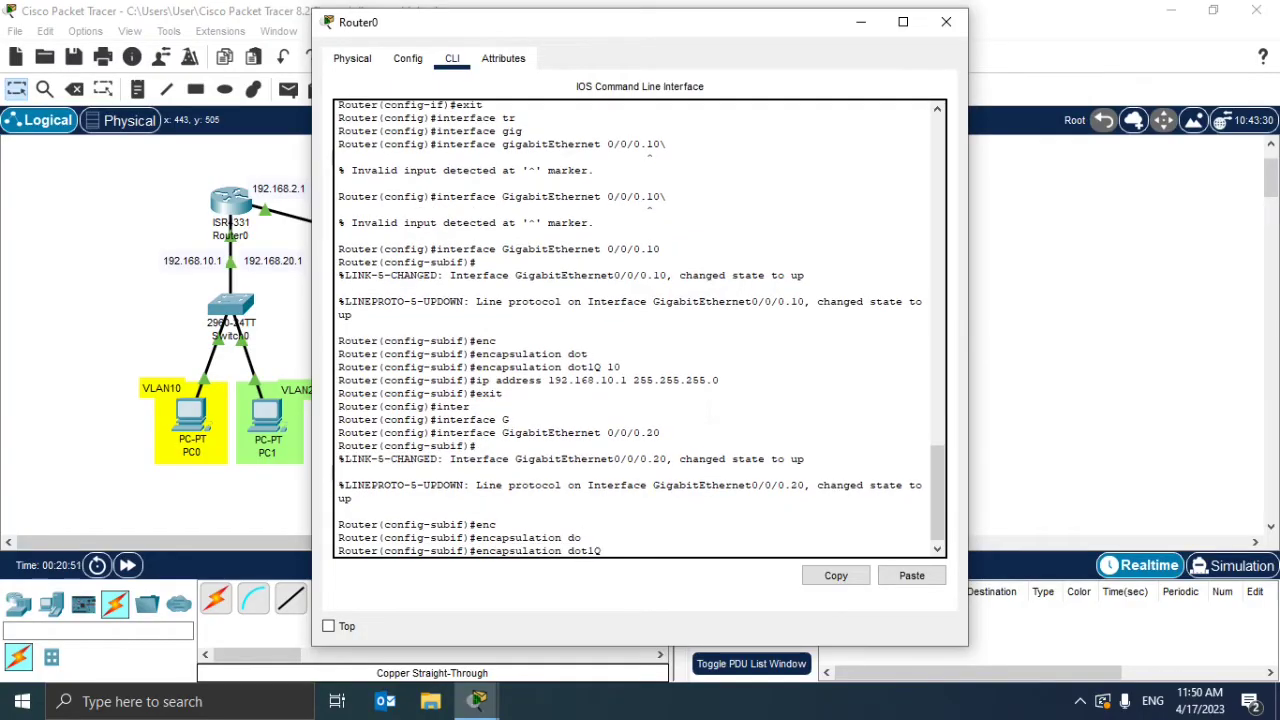
{"action": "type", "text": "20"}
{"action": "key", "text": "Return"}
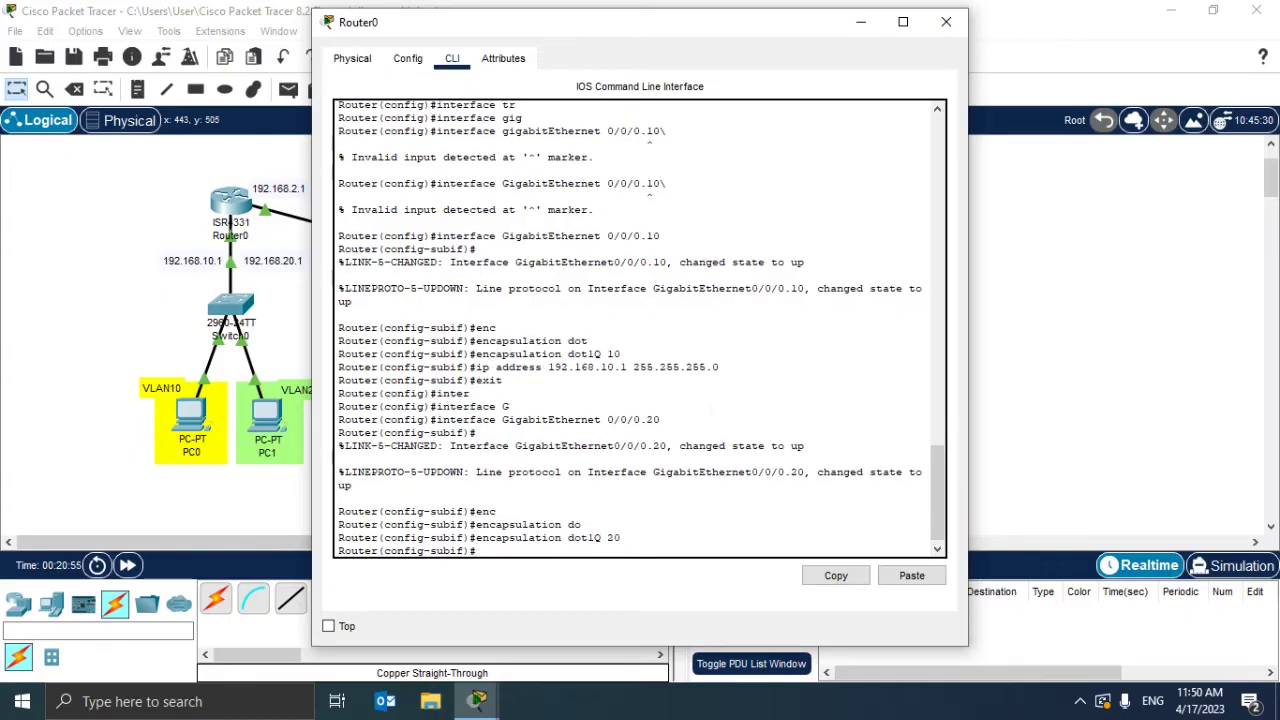
Step: Assign 192.168.20.1 255.255.255.0, then exit twice out of configuration mode
{"action": "type", "text": "ip address 192.168.20.1 2"}
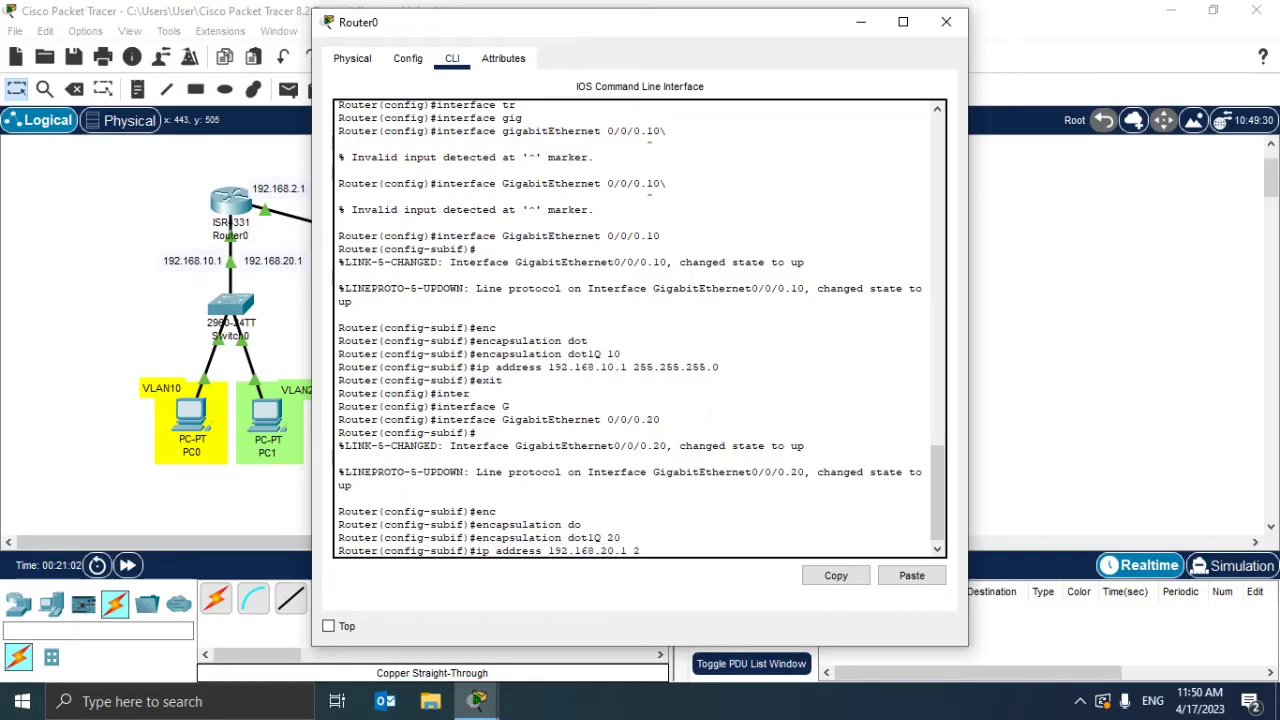
{"action": "type", "text": "55.255.255.0"}
{"action": "key", "text": "Return"}
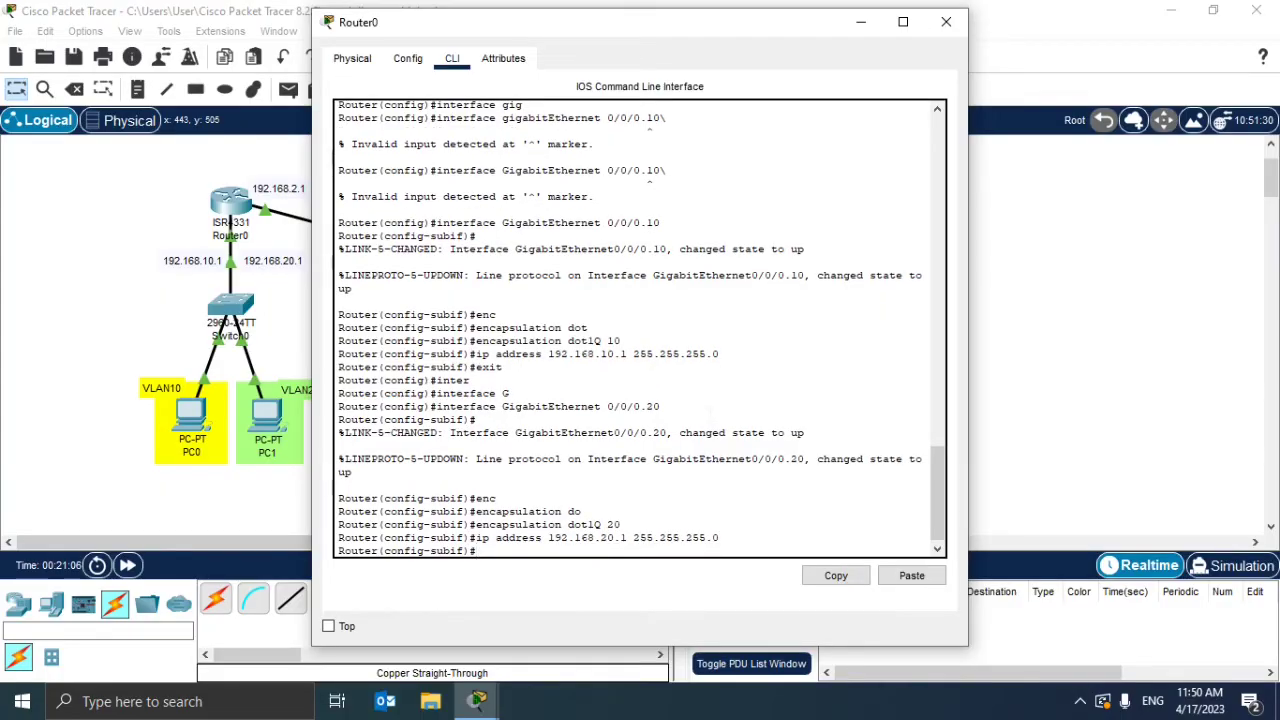
{"action": "type", "text": "exit"}
{"action": "key", "text": "Return"}
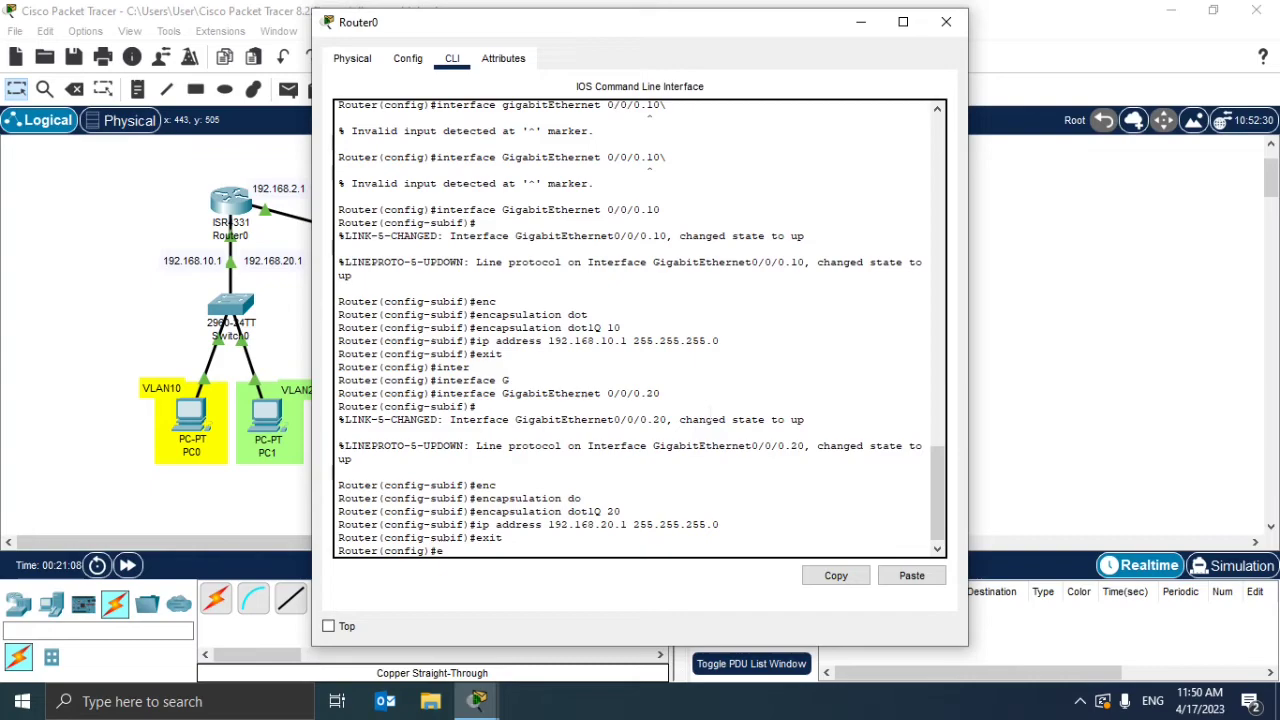
{"action": "type", "text": "exit"}
{"action": "key", "text": "Return"}
{"action": "key", "text": "Return"}
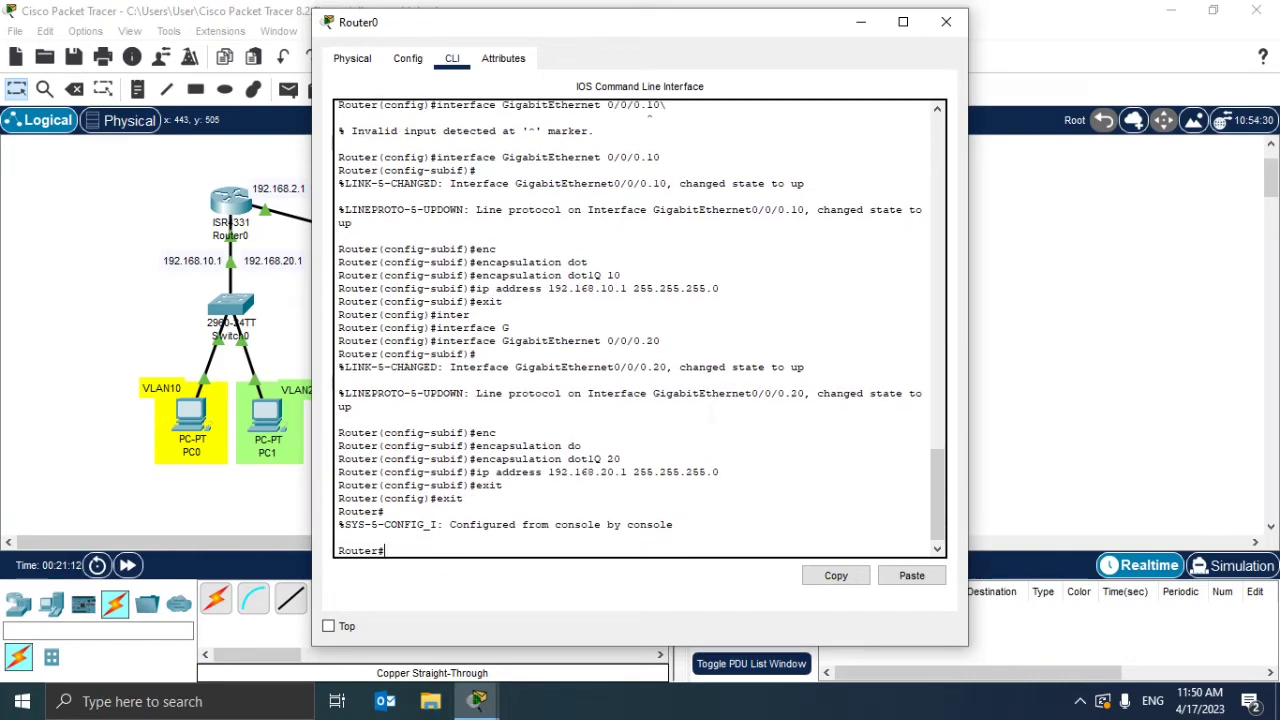
Step: Run 'show ip route' to confirm 192.168.10.0/24 and 192.168.20.0/24 are connected, then close Router0
{"action": "type", "text": "show ip route"}
{"action": "key", "text": "Return"}
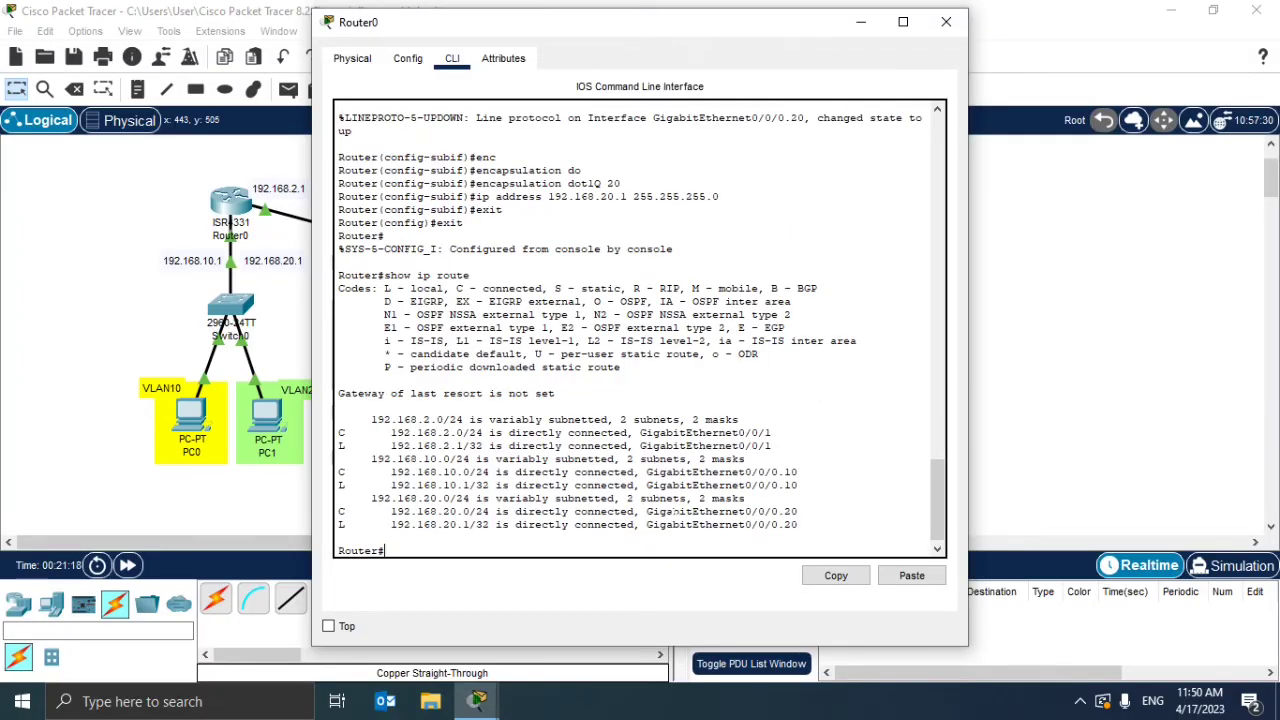
{"action": "left_click_drag", "start_coordinate": [686, 458], "coordinate": [766, 471]}
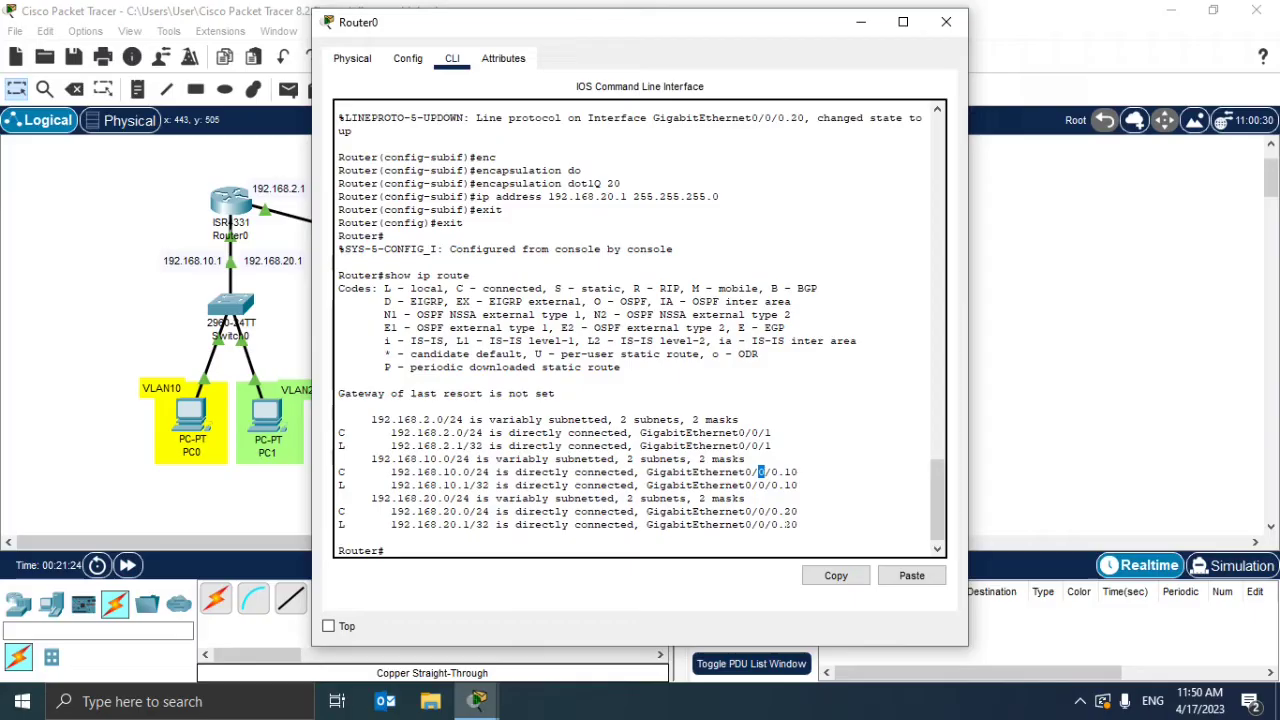
{"action": "left_click", "coordinate": [340, 537]}
{"action": "left_click", "coordinate": [946, 21]}
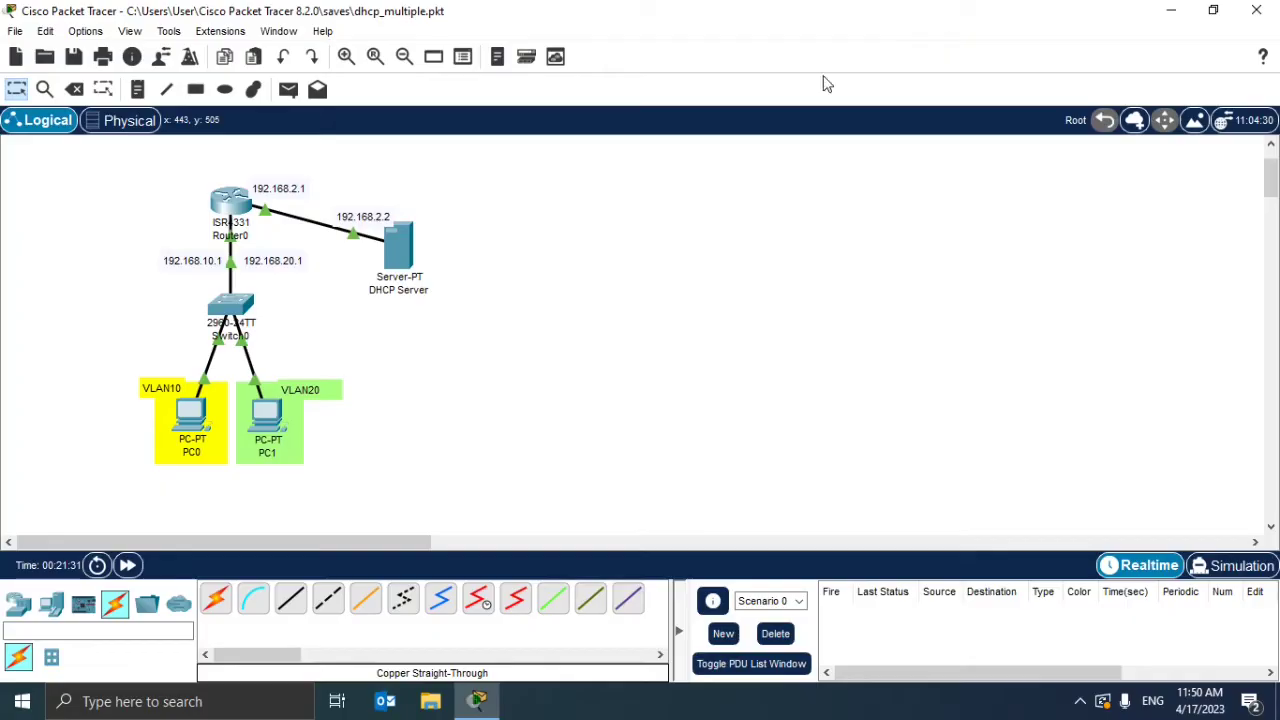
Step: In the DHCP Server's DHCP service, rename the pool from serverPool to vlan10
{"action": "left_click", "coordinate": [398, 243]}
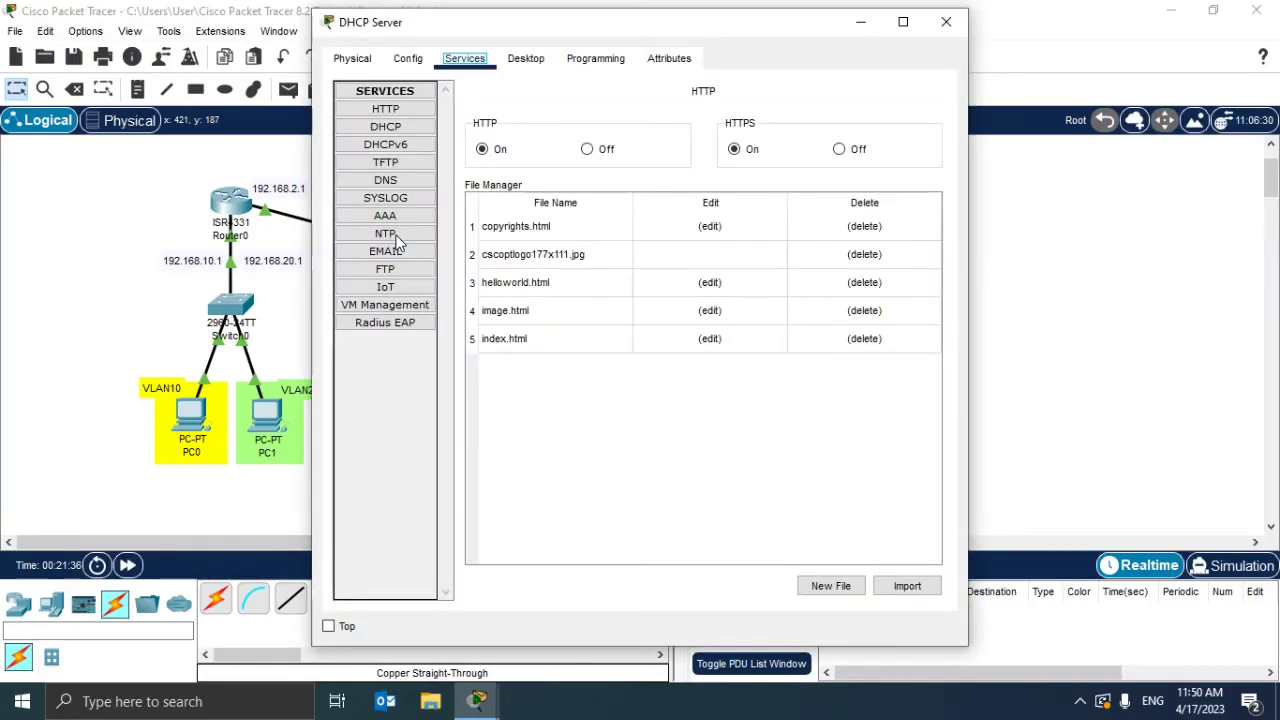
{"action": "left_click", "coordinate": [400, 128]}
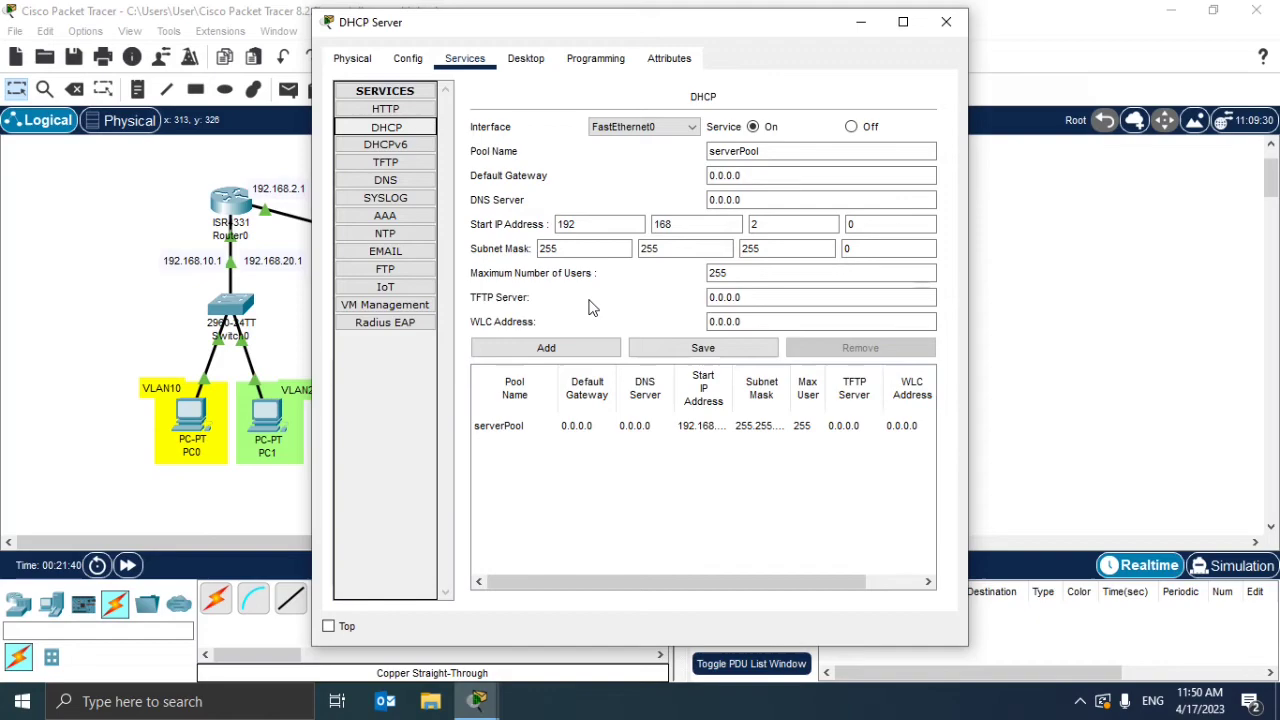
{"action": "left_click", "coordinate": [790, 151]}
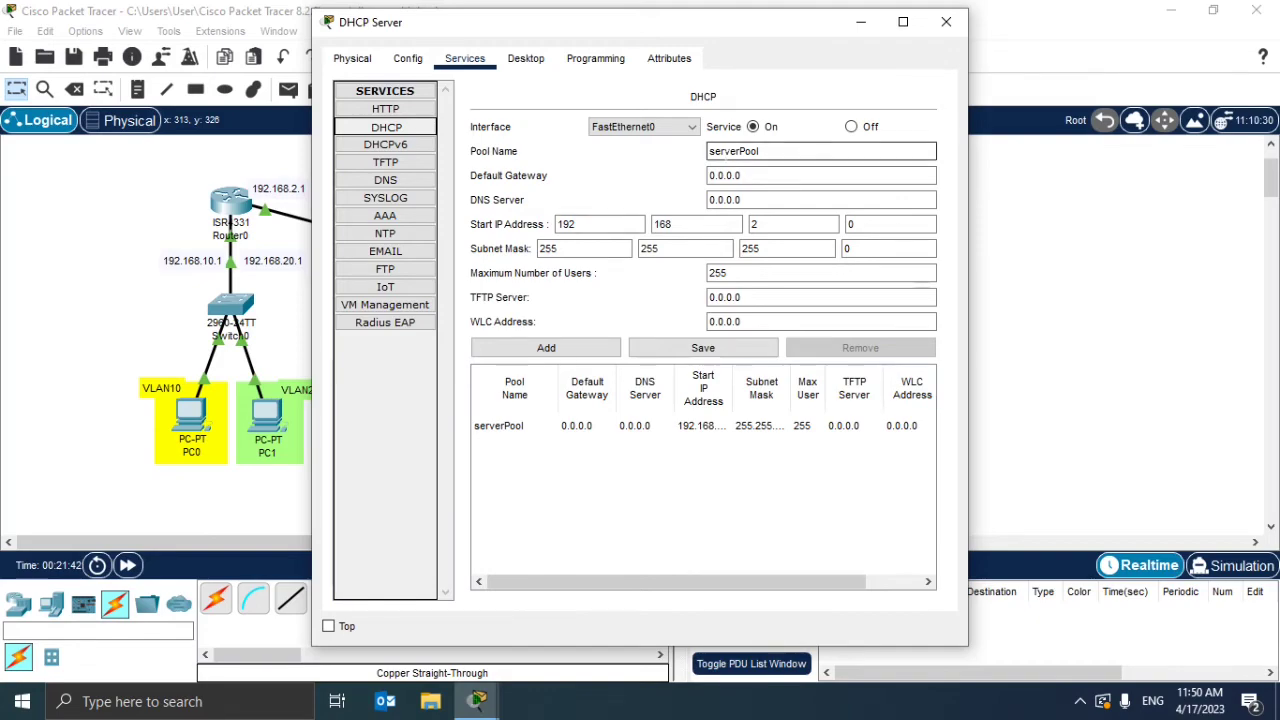
{"action": "double_click", "coordinate": [790, 151]}
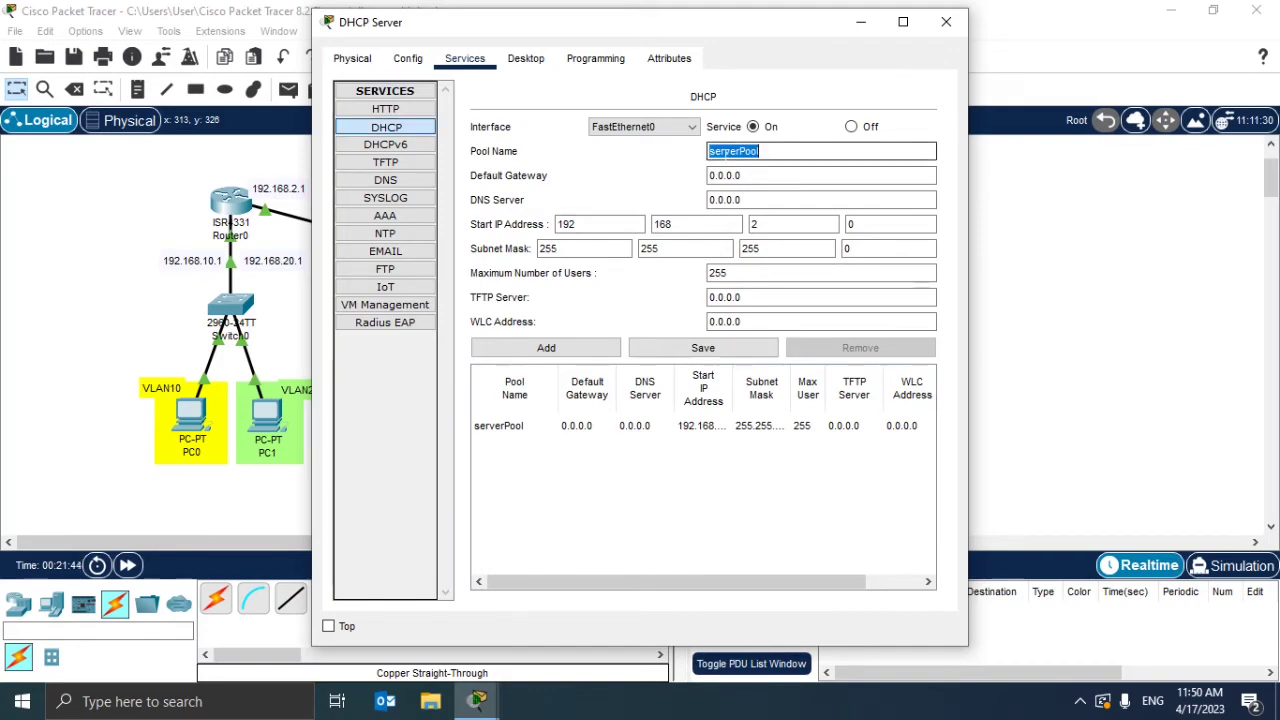
{"action": "type", "text": "pool2"}
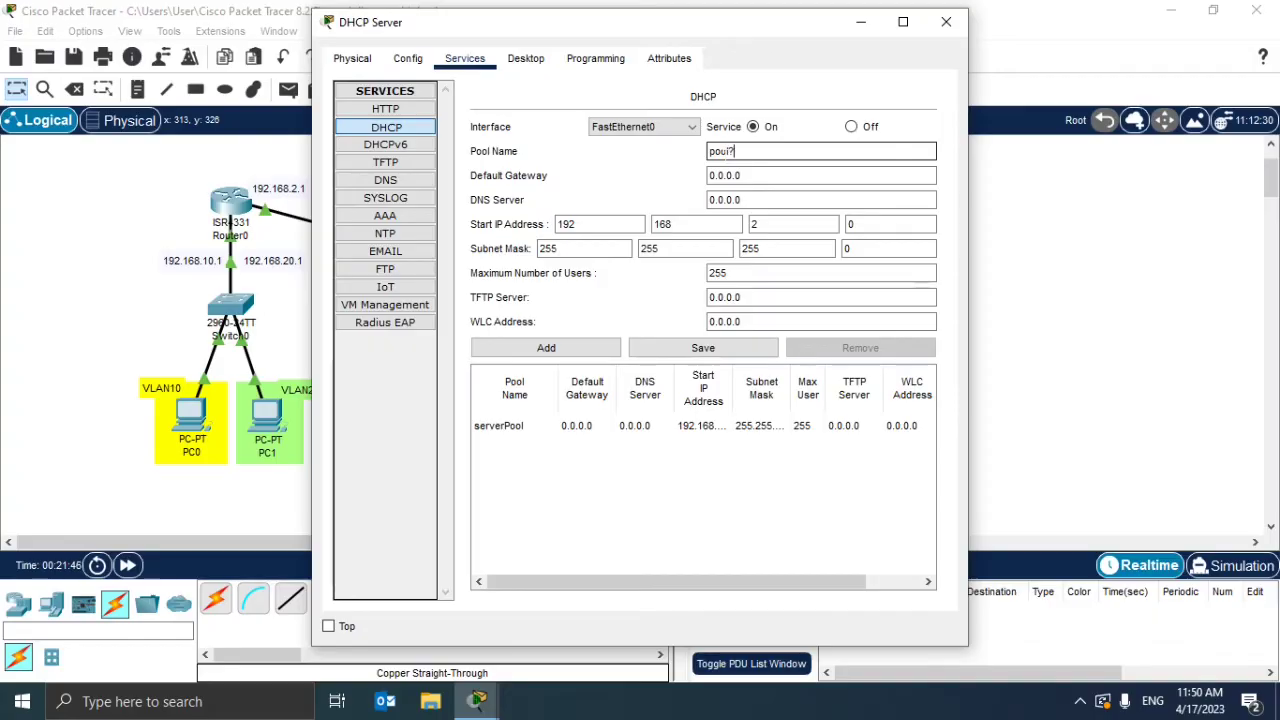
{"action": "key", "text": "BackSpace"}
{"action": "key", "text": "BackSpace"}
{"action": "key", "text": "BackSpace"}
{"action": "key", "text": "BackSpace"}
{"action": "key", "text": "BackSpace"}
{"action": "type", "text": "vlan10"}
Step: Set gateway 192.168.10.1, start IP 192.168.10.2, maximum users 10, and add the pool
{"action": "left_click", "coordinate": [740, 175]}
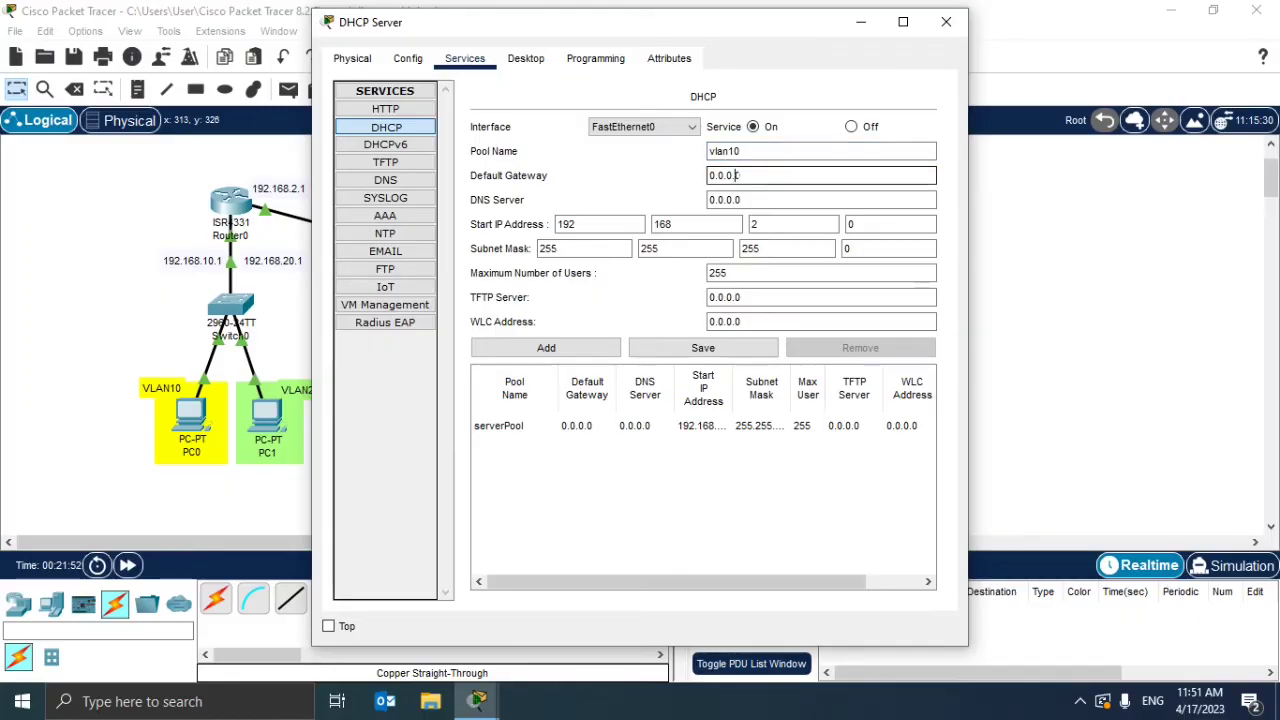
{"action": "left_click_drag", "start_coordinate": [741, 175], "coordinate": [709, 175]}
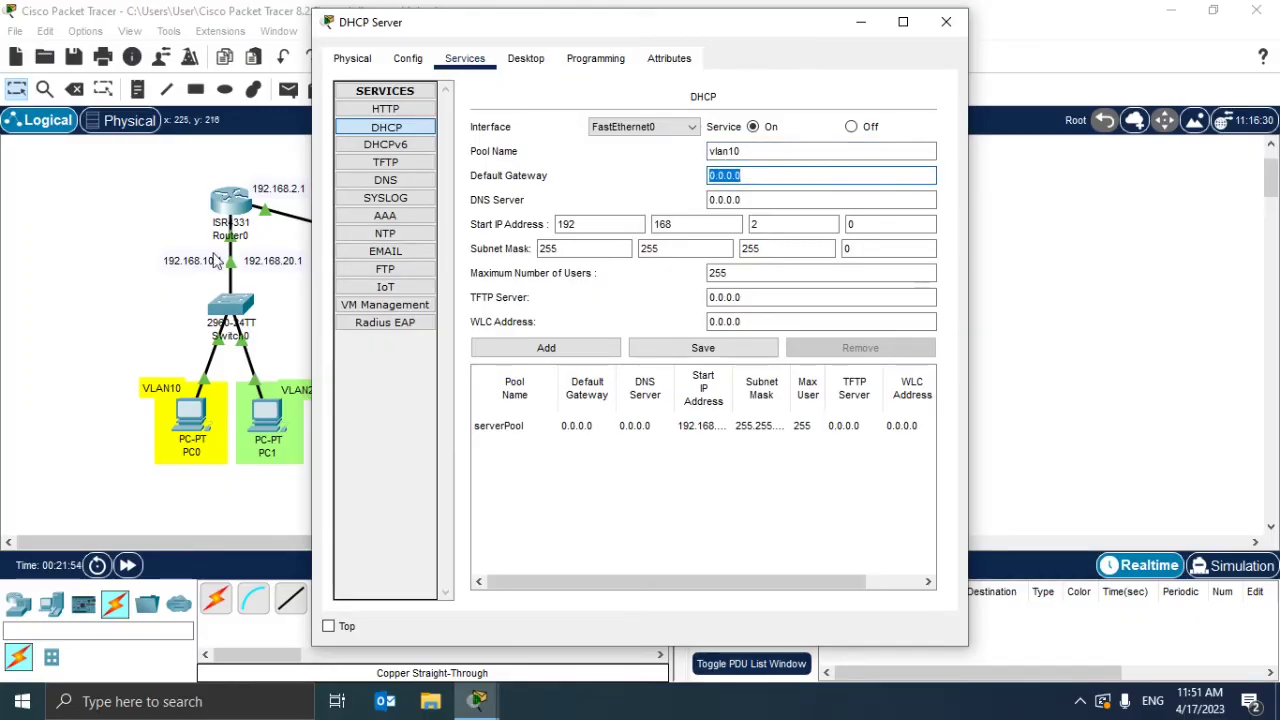
{"action": "type", "text": "192"}
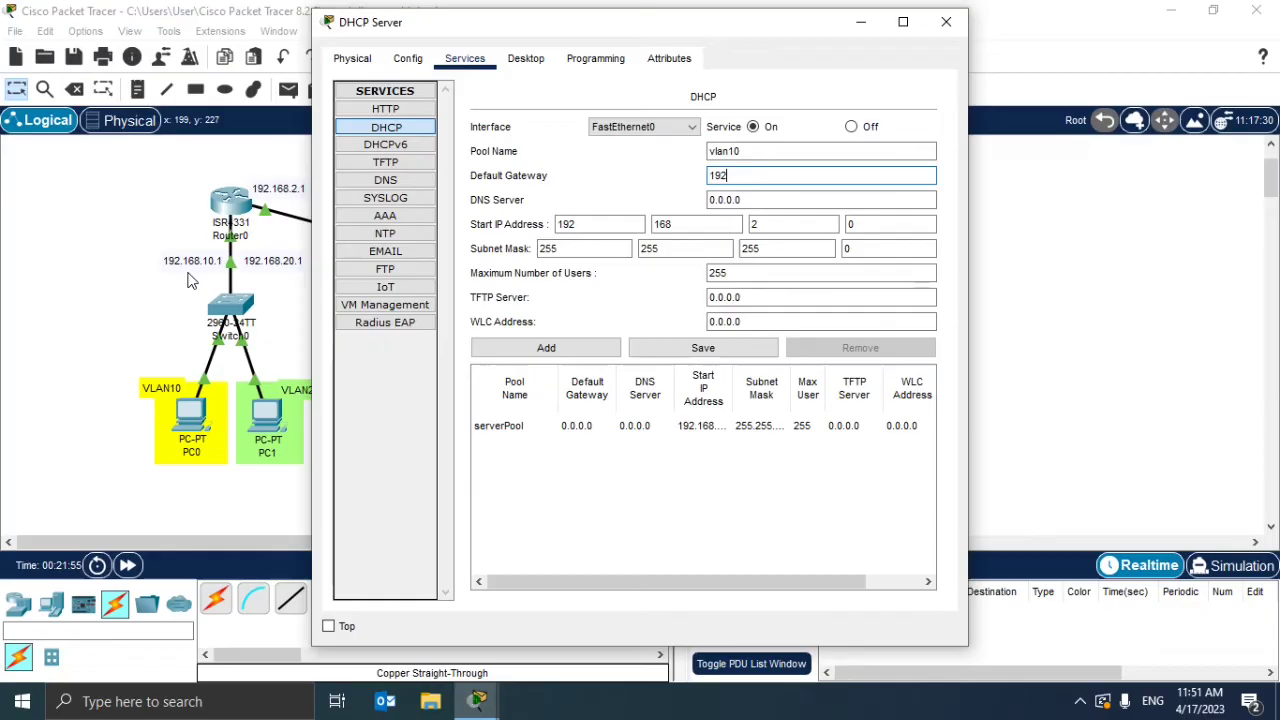
{"action": "type", "text": ".168.10.1"}
{"action": "double_click", "coordinate": [790, 224]}
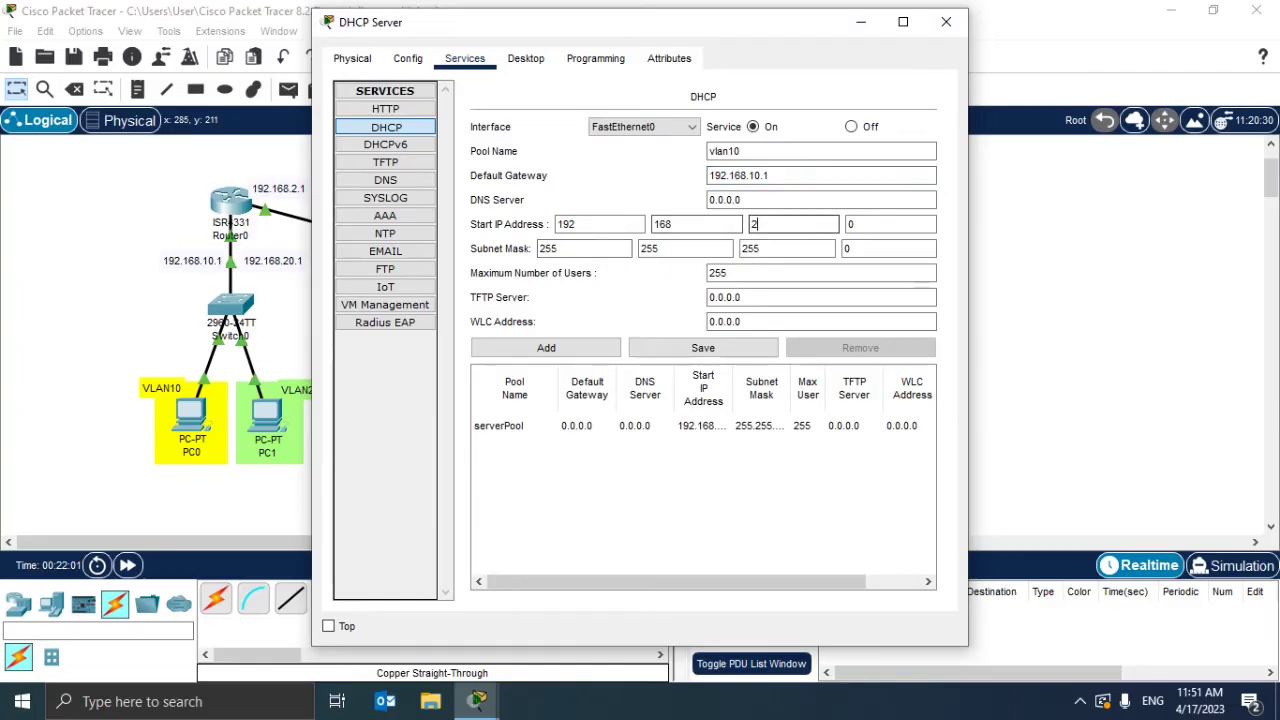
{"action": "type", "text": "10"}
{"action": "key", "text": "Tab"}
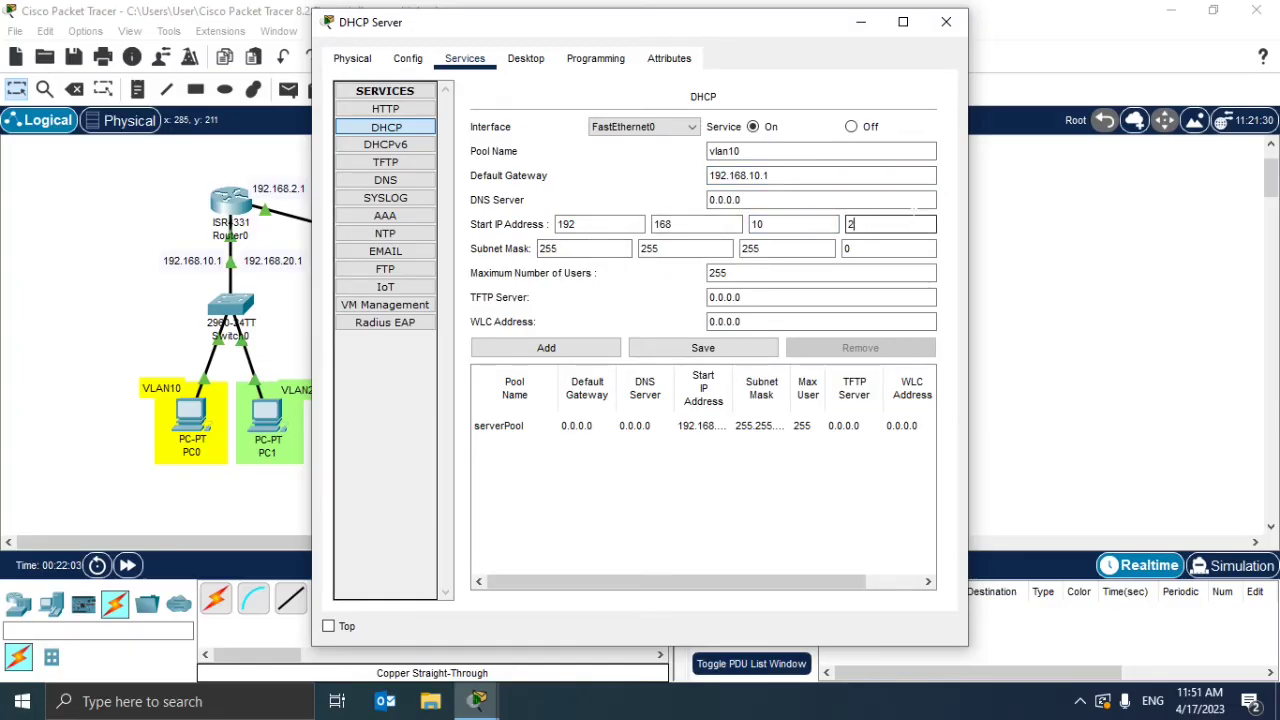
{"action": "key", "text": "BackSpace"}
{"action": "type", "text": "2"}
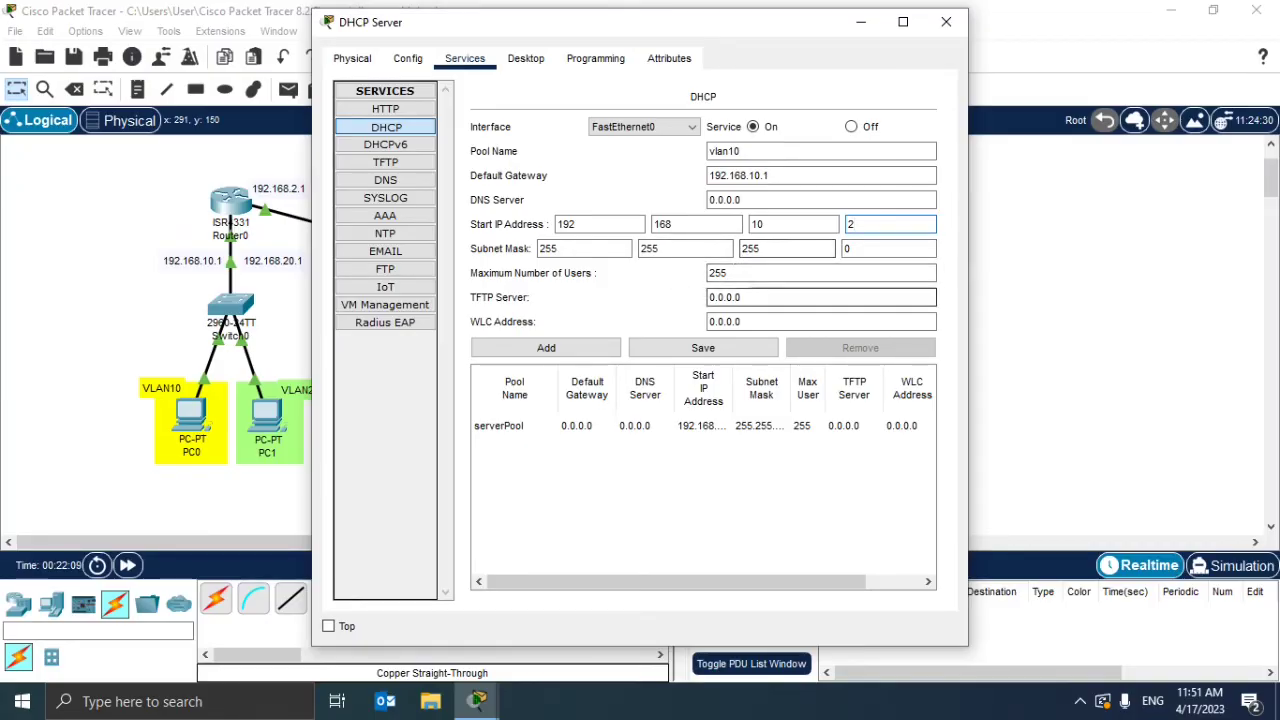
{"action": "double_click", "coordinate": [718, 272]}
{"action": "type", "text": "10"}
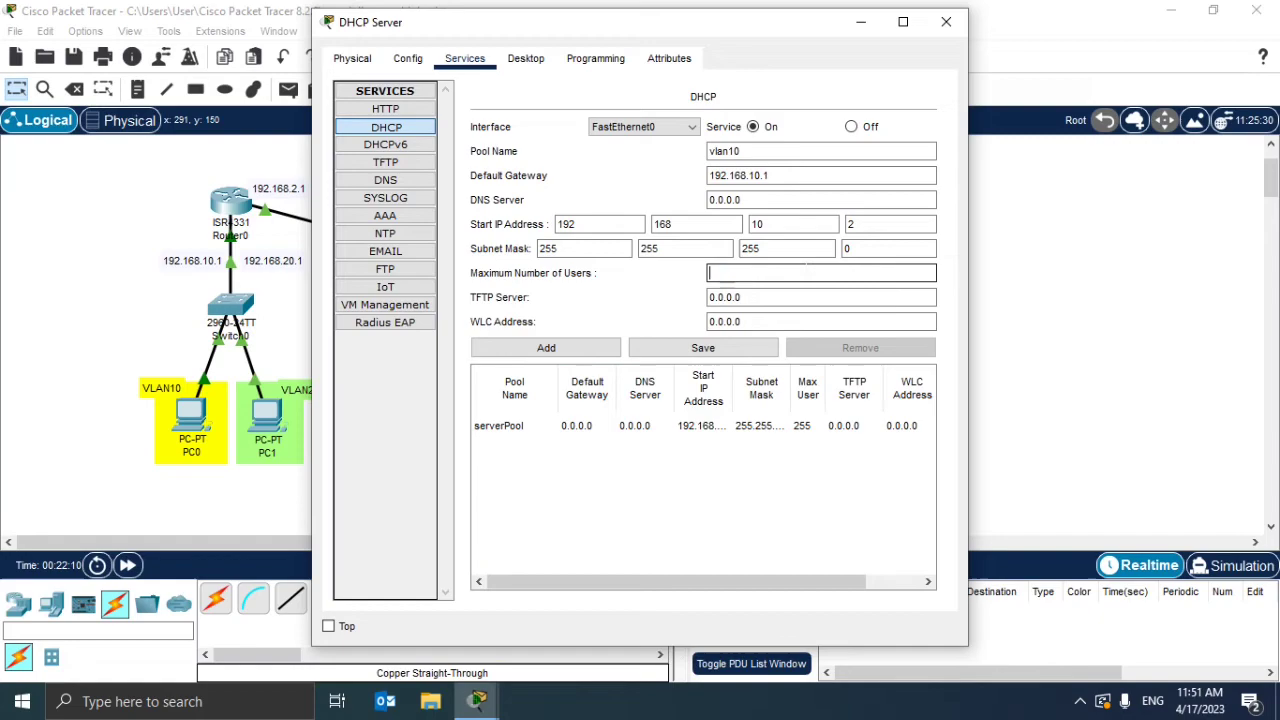
{"action": "left_click", "coordinate": [567, 347]}
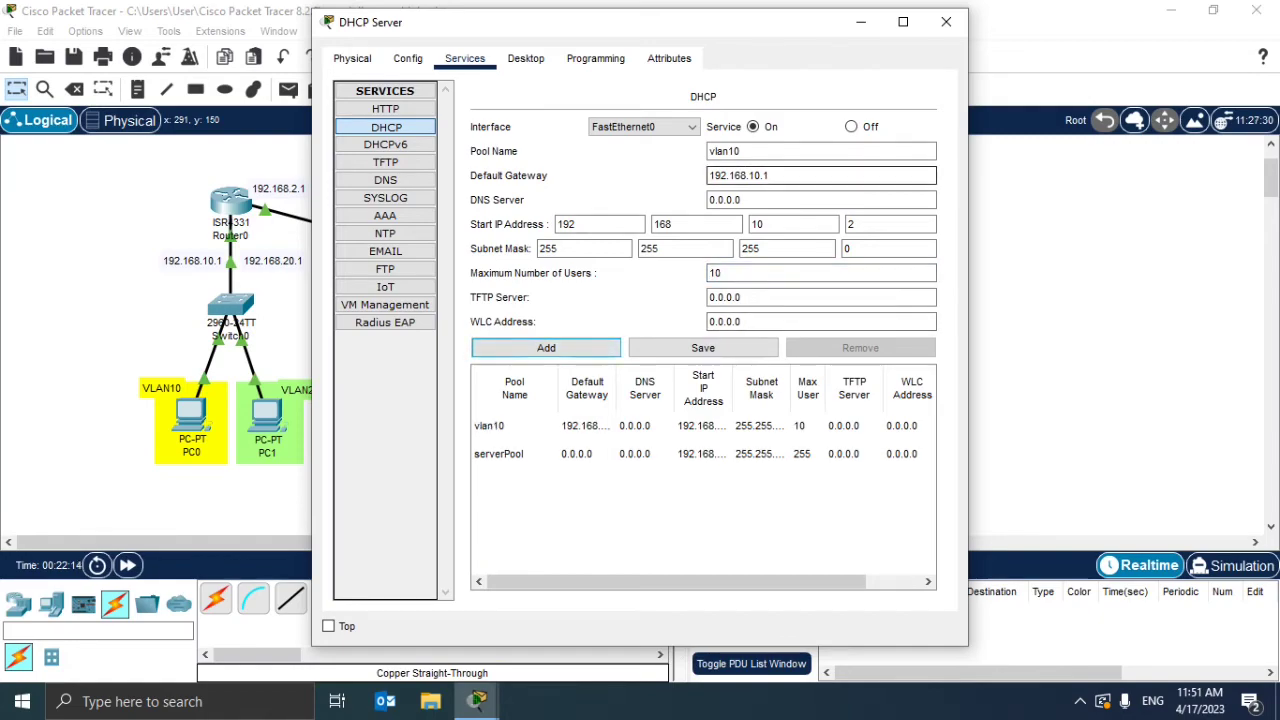
Step: Change the pool name to vlan20 and the default gateway to 192.168.20.1
{"action": "left_click", "coordinate": [820, 151]}
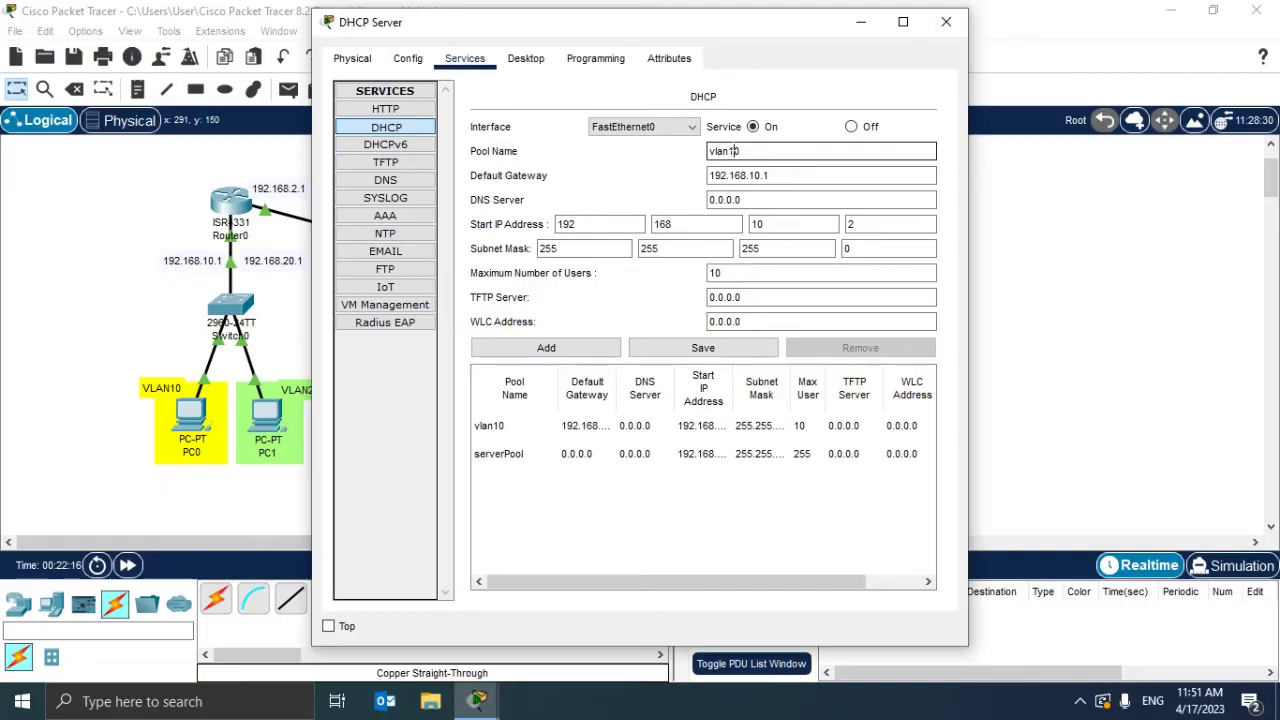
{"action": "key", "text": "BackSpace"}
{"action": "type", "text": "2"}
{"action": "left_click", "coordinate": [760, 175]}
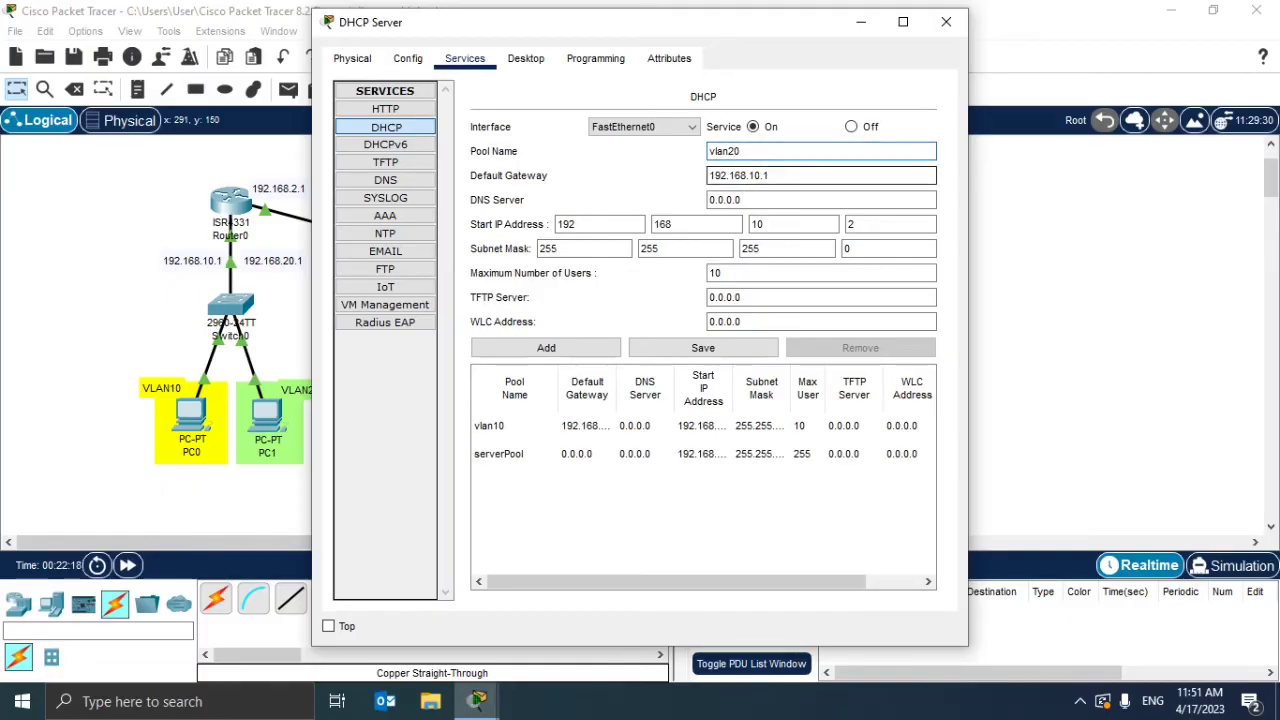
{"action": "key", "text": "BackSpace"}
{"action": "type", "text": "2"}
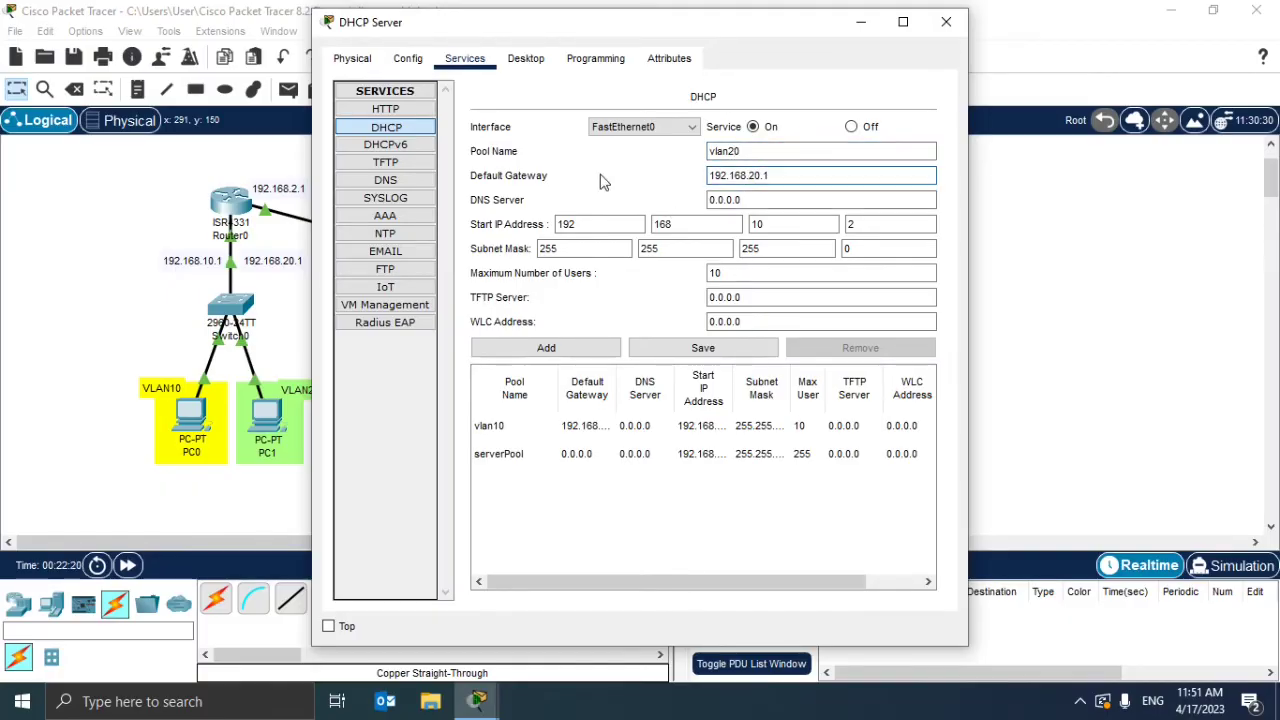
{"action": "left_click", "coordinate": [266, 264]}
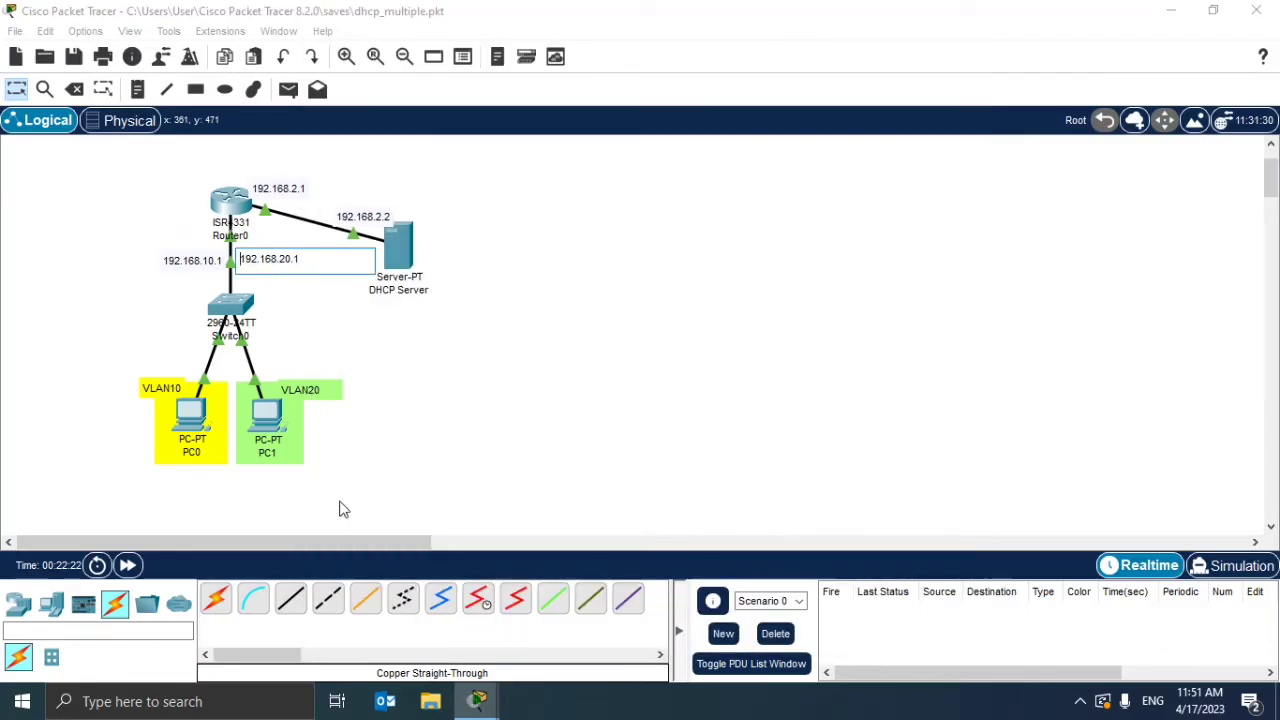
{"action": "left_click", "coordinate": [423, 506]}
{"action": "mouse_move", "coordinate": [478, 706]}
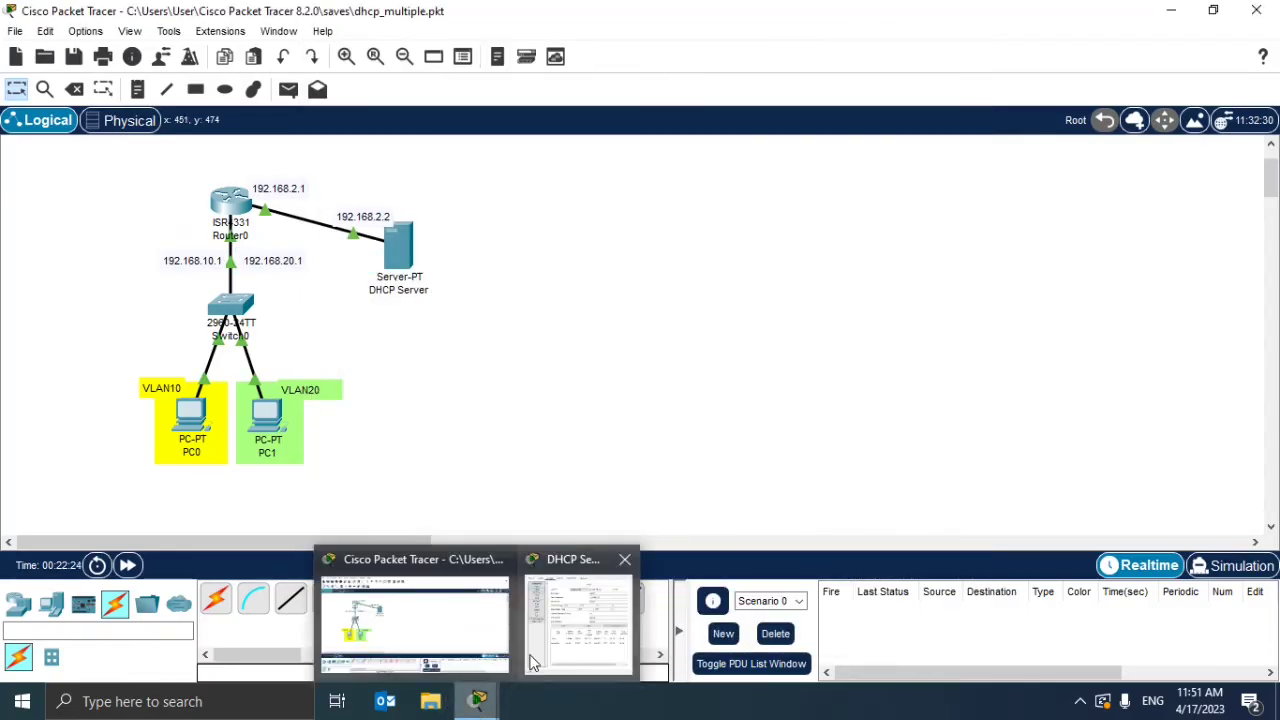
{"action": "left_click", "coordinate": [583, 580]}
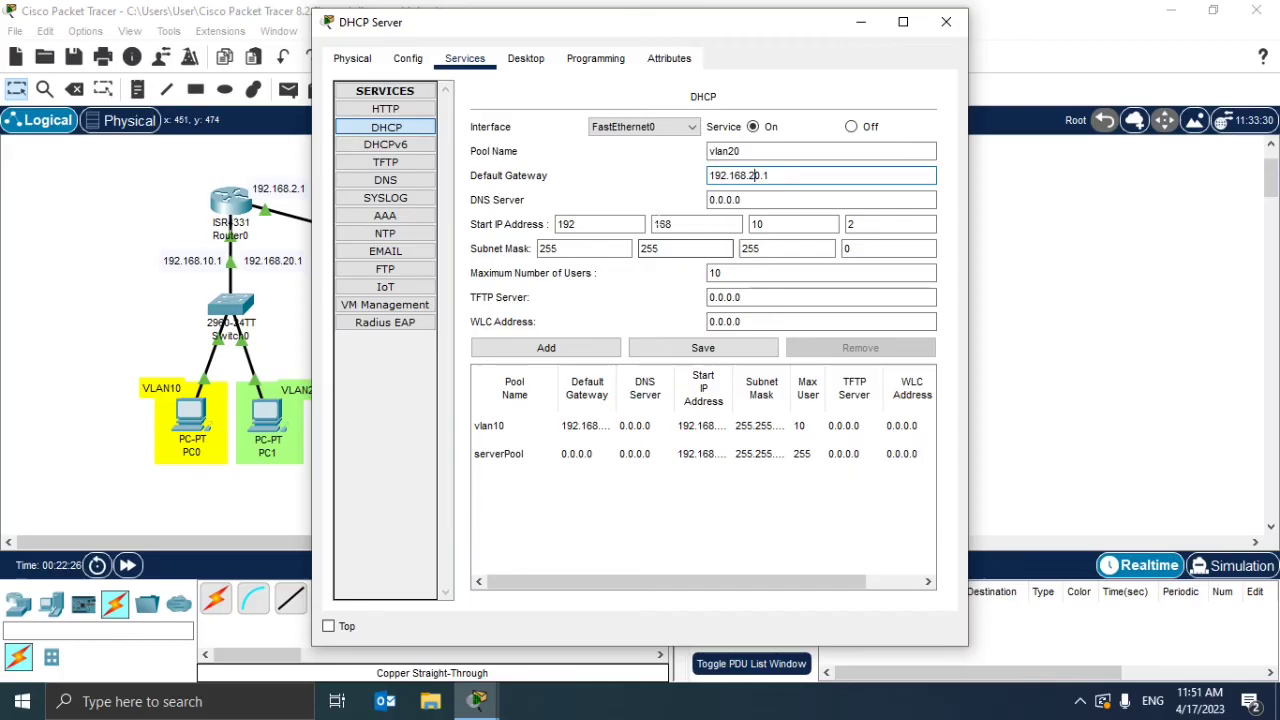
Step: Set the start IP to 192.168.20.2, add the vlan20 pool, and close the server
{"action": "double_click", "coordinate": [757, 224]}
{"action": "type", "text": "20"}
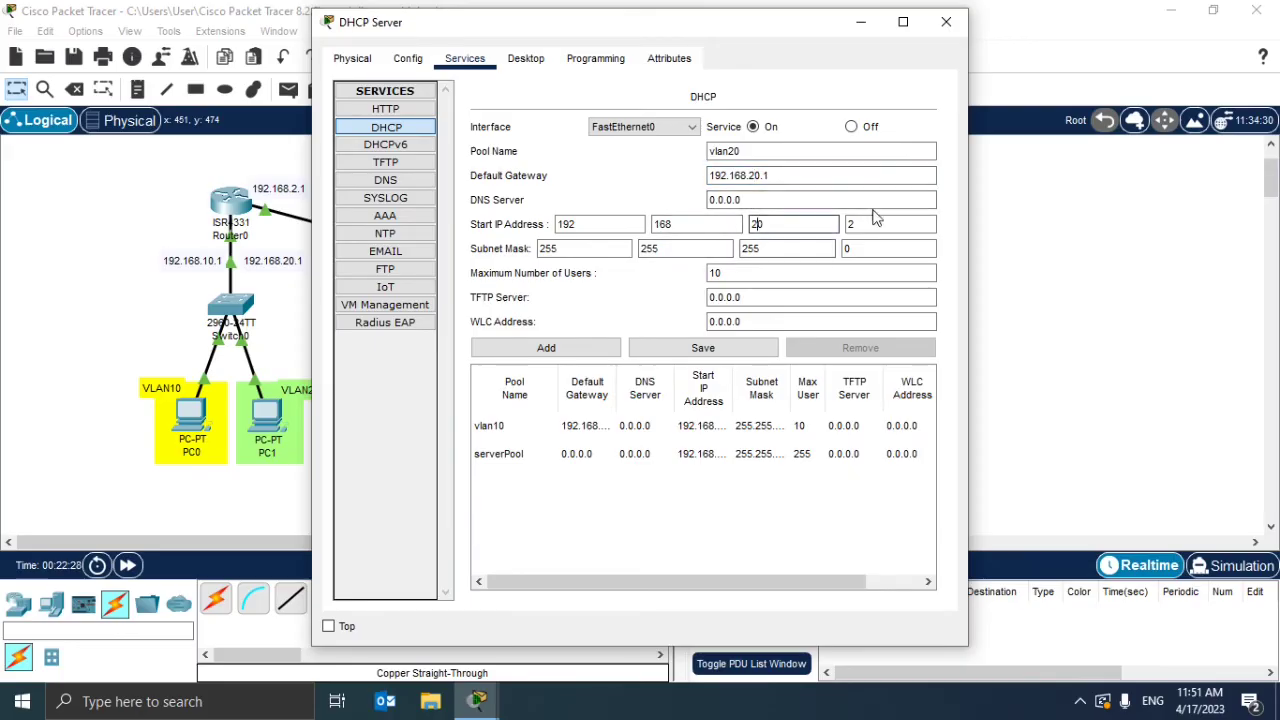
{"action": "left_click", "coordinate": [852, 224]}
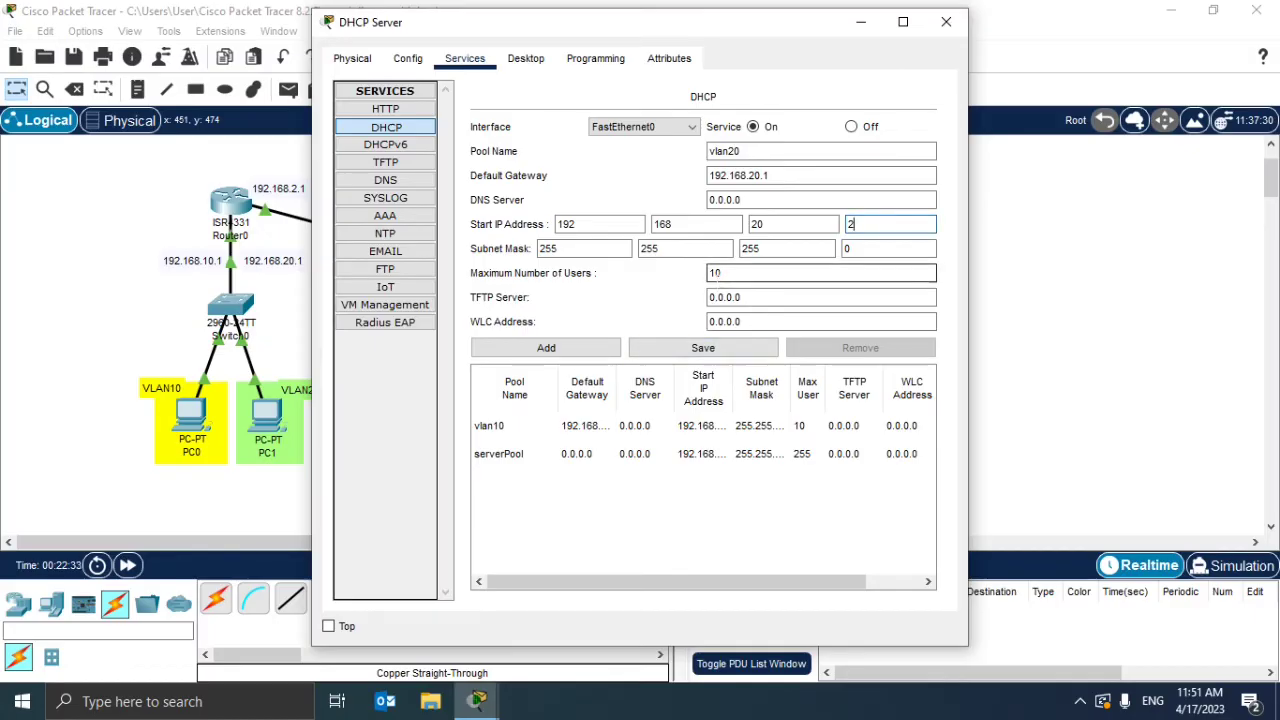
{"action": "left_click", "coordinate": [566, 350]}
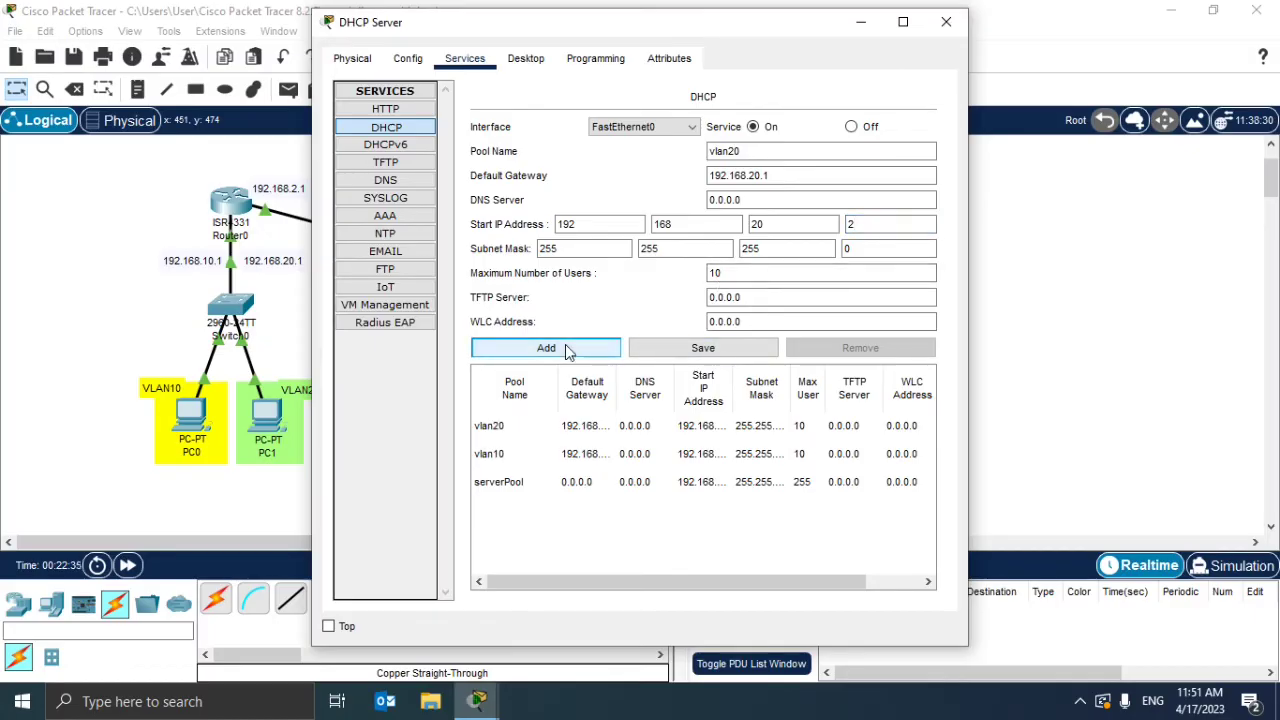
{"action": "left_click", "coordinate": [950, 34]}
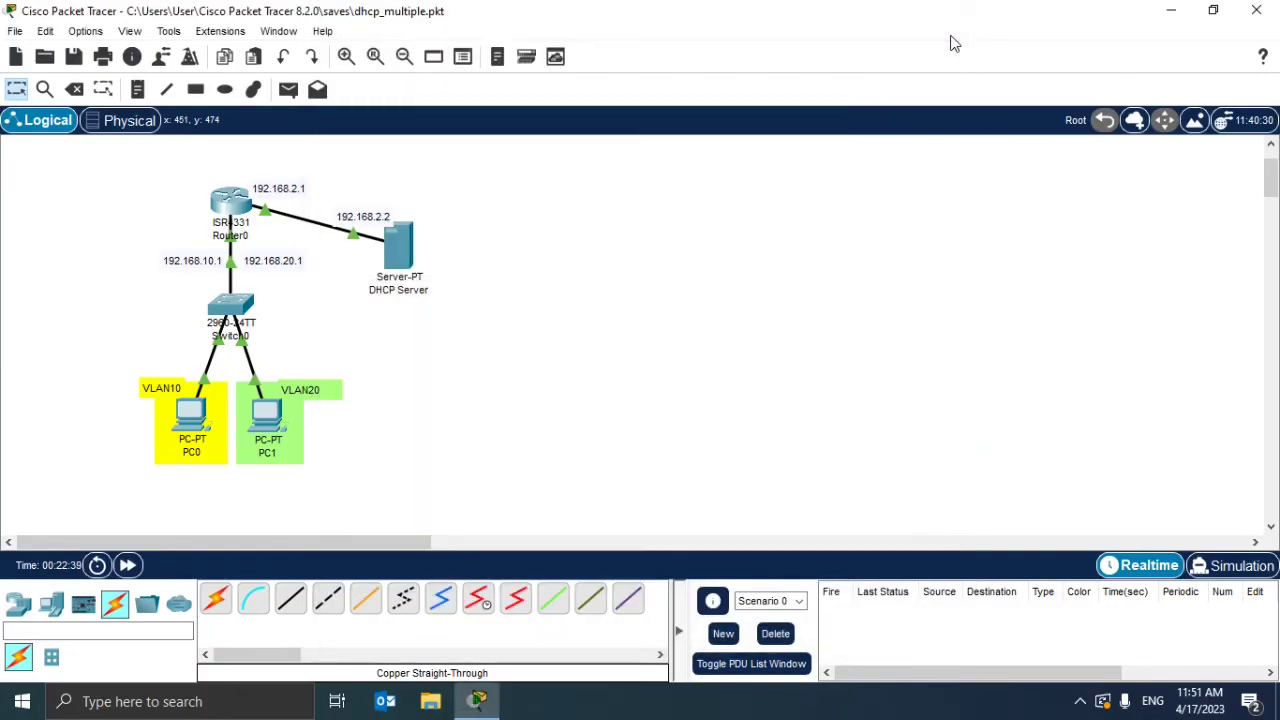
Step: Toggle PC0's IP Configuration from Static to DHCP; it falls back to 169.254.29.113
{"action": "left_click", "coordinate": [198, 408]}
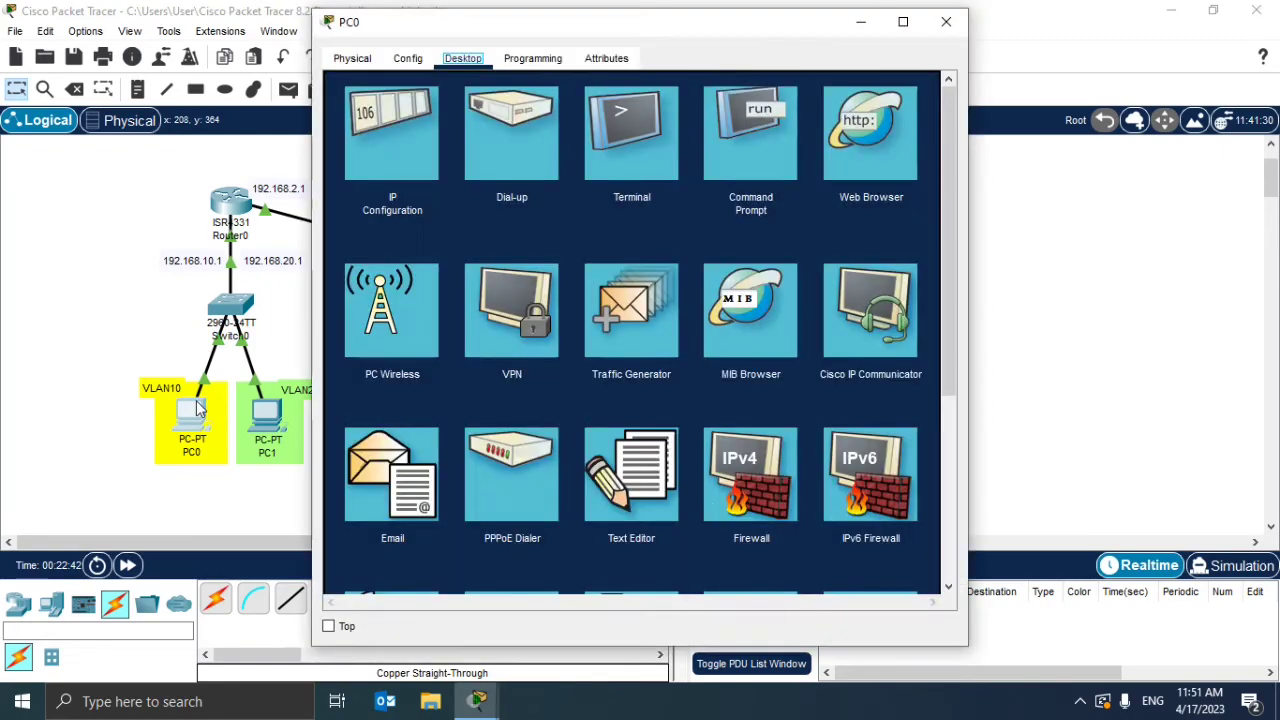
{"action": "left_click", "coordinate": [407, 150]}
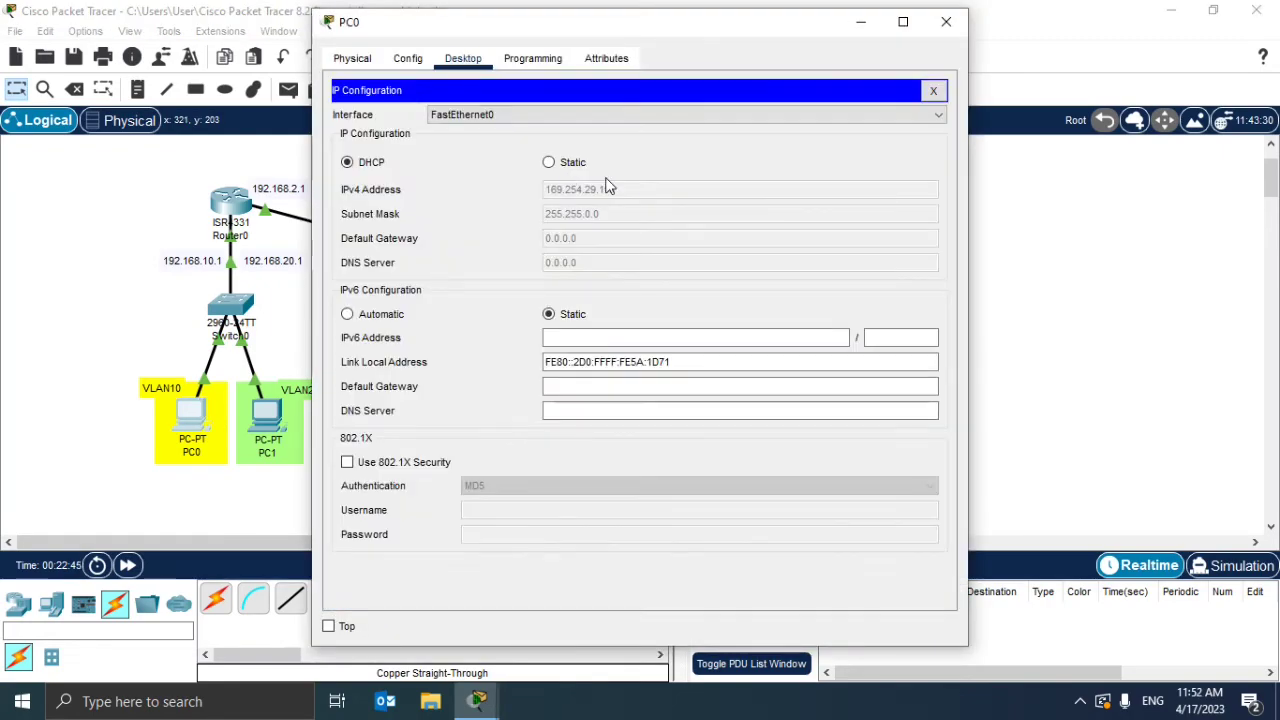
{"action": "left_click", "coordinate": [568, 162]}
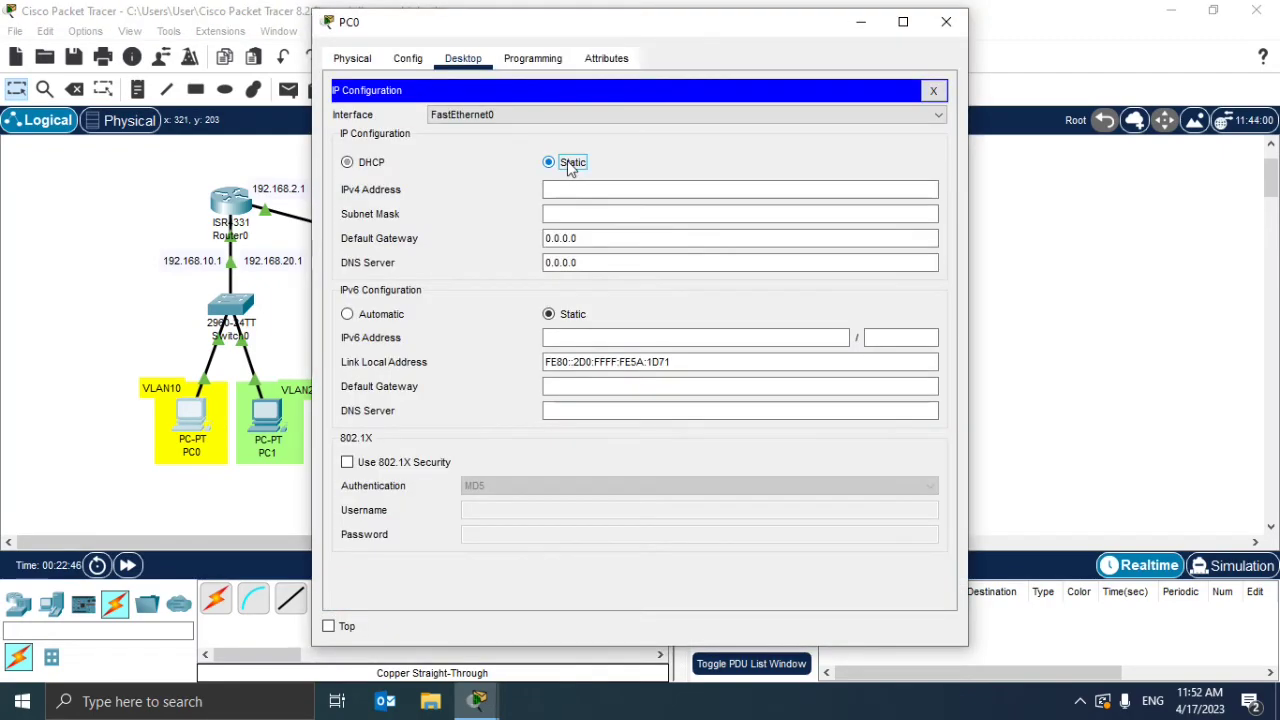
{"action": "left_click", "coordinate": [363, 164]}
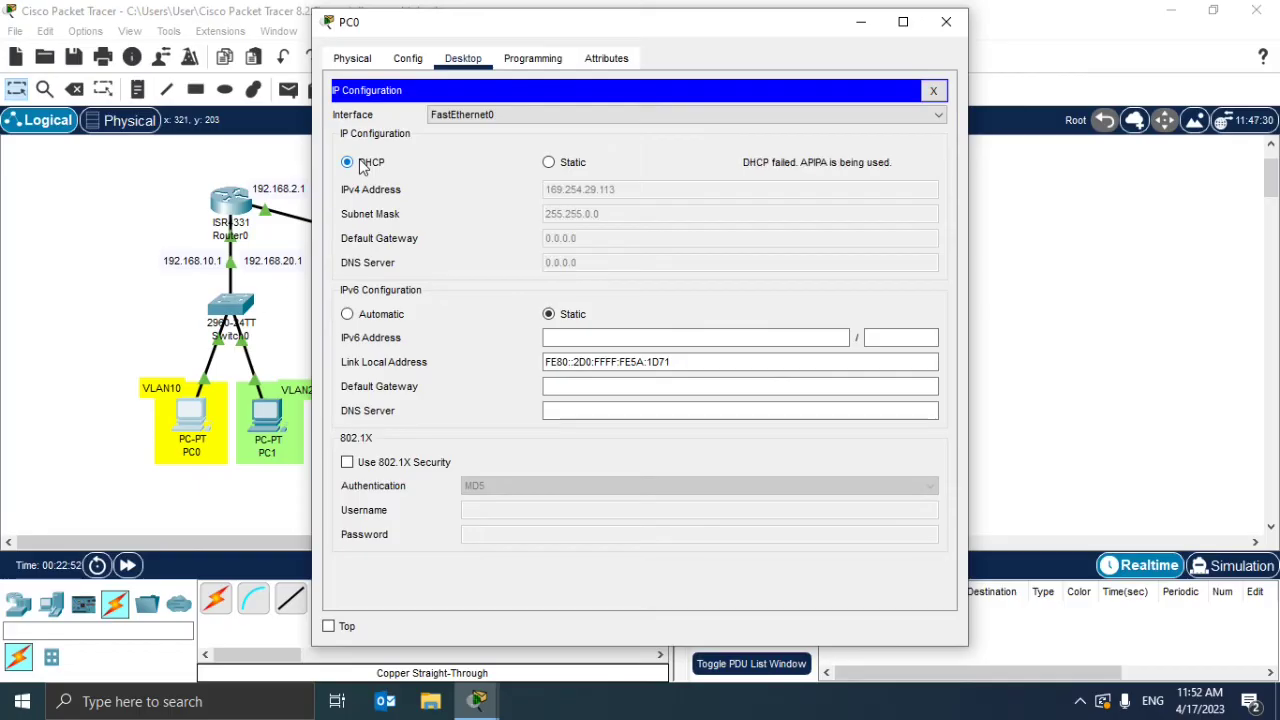
{"action": "left_click", "coordinate": [955, 30]}
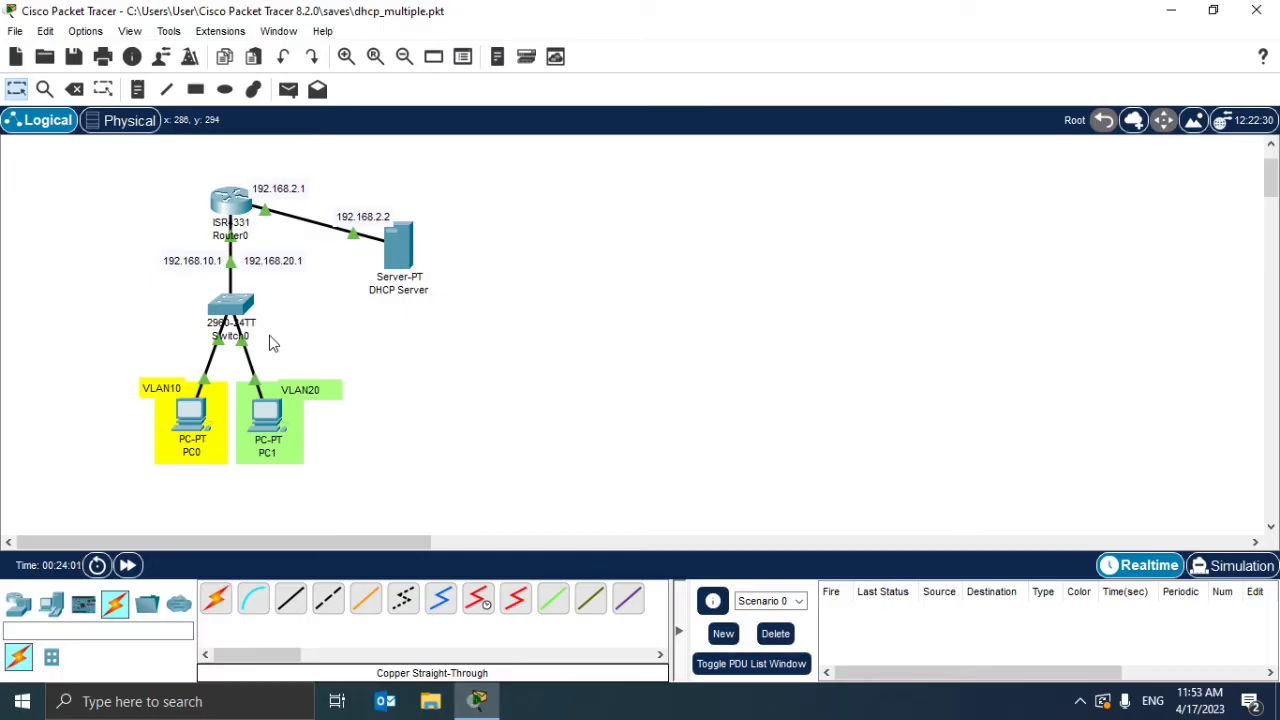
Step: Enter global configuration mode from terminal on Router0's CLI
{"action": "left_click", "coordinate": [231, 200]}
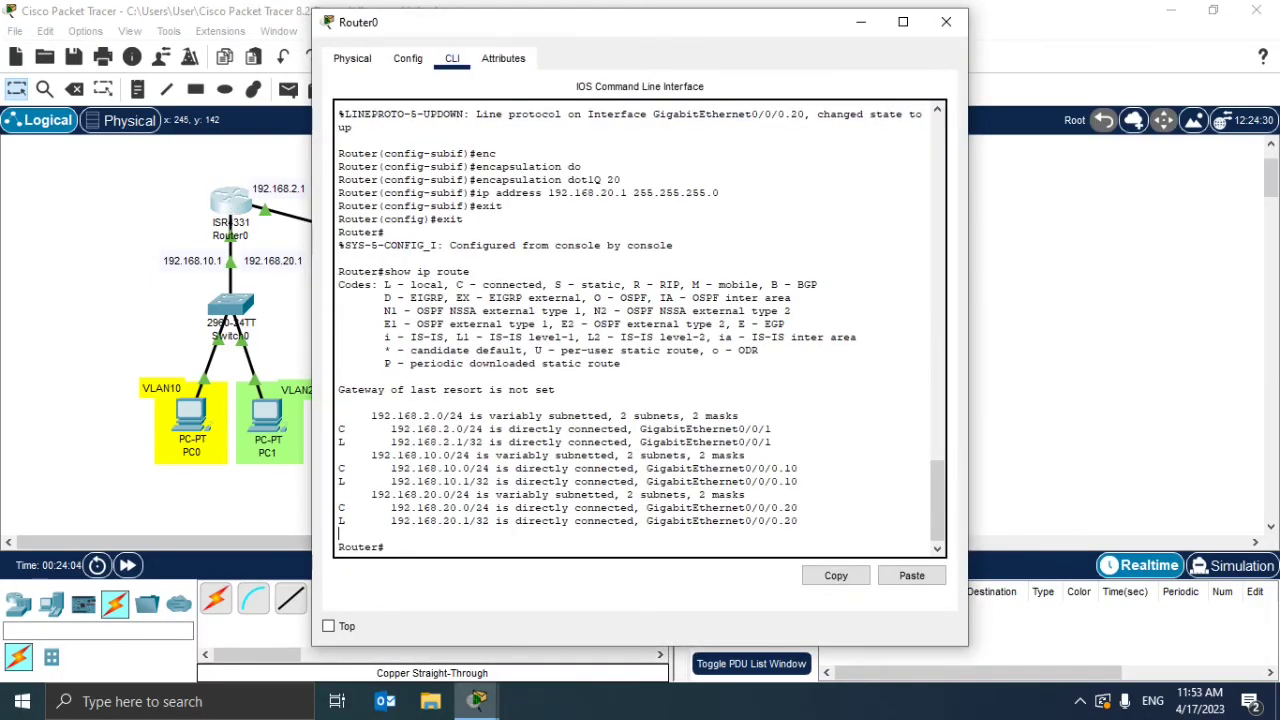
{"action": "type", "text": "config"}
{"action": "key", "text": "Return"}
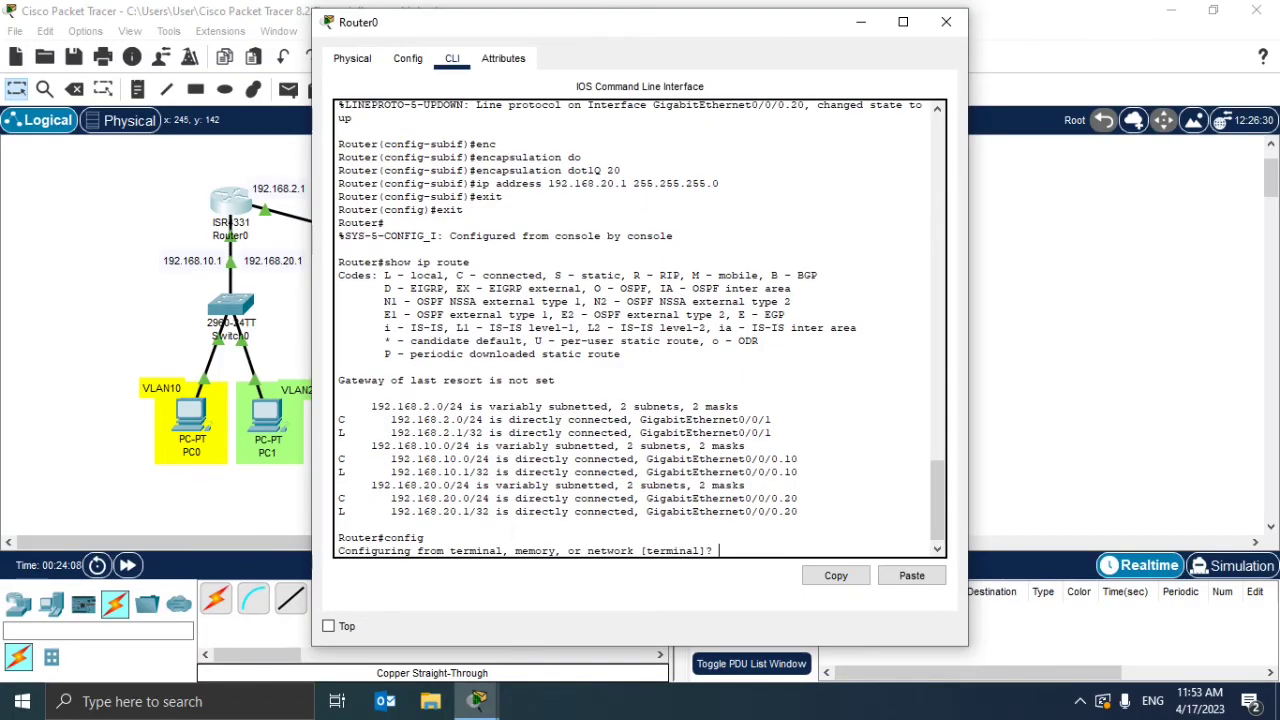
{"action": "key", "text": "Return"}
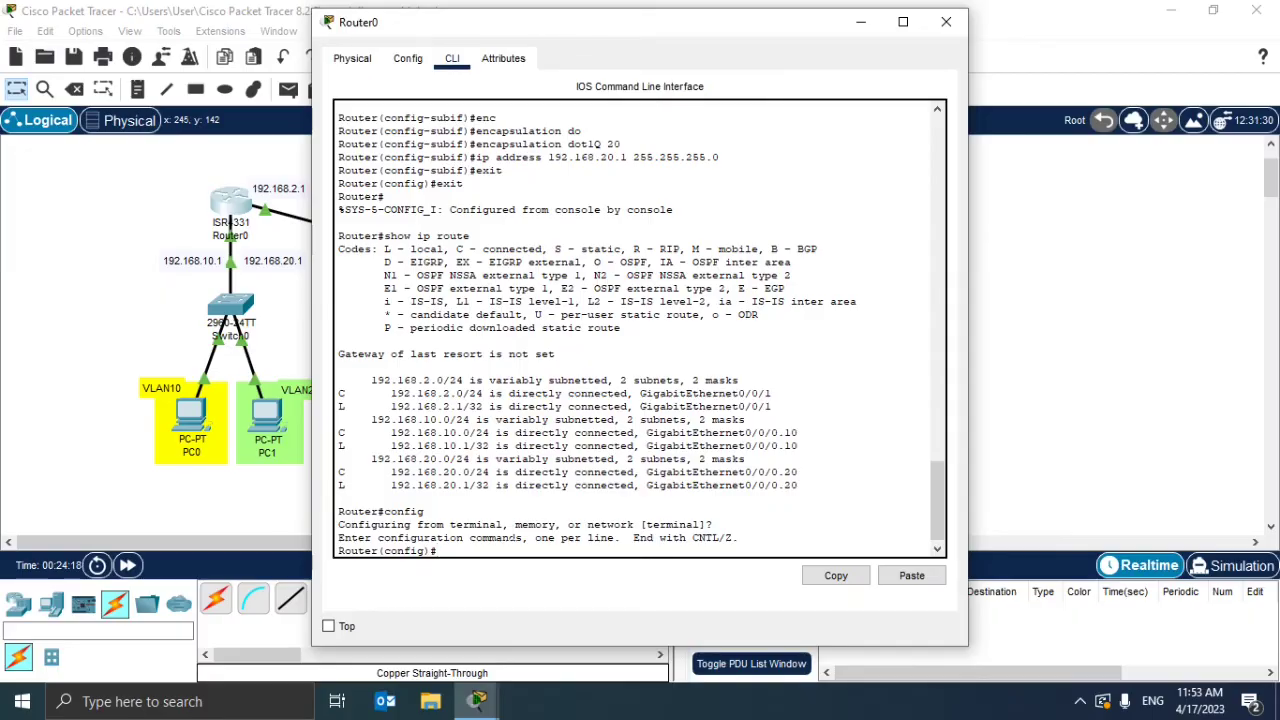
Step: Add 'ip helper-address 192.168.2.2' to subinterface GigabitEthernet0/0/0.10
{"action": "type", "text": "inter"}
{"action": "key", "text": "Tab"}
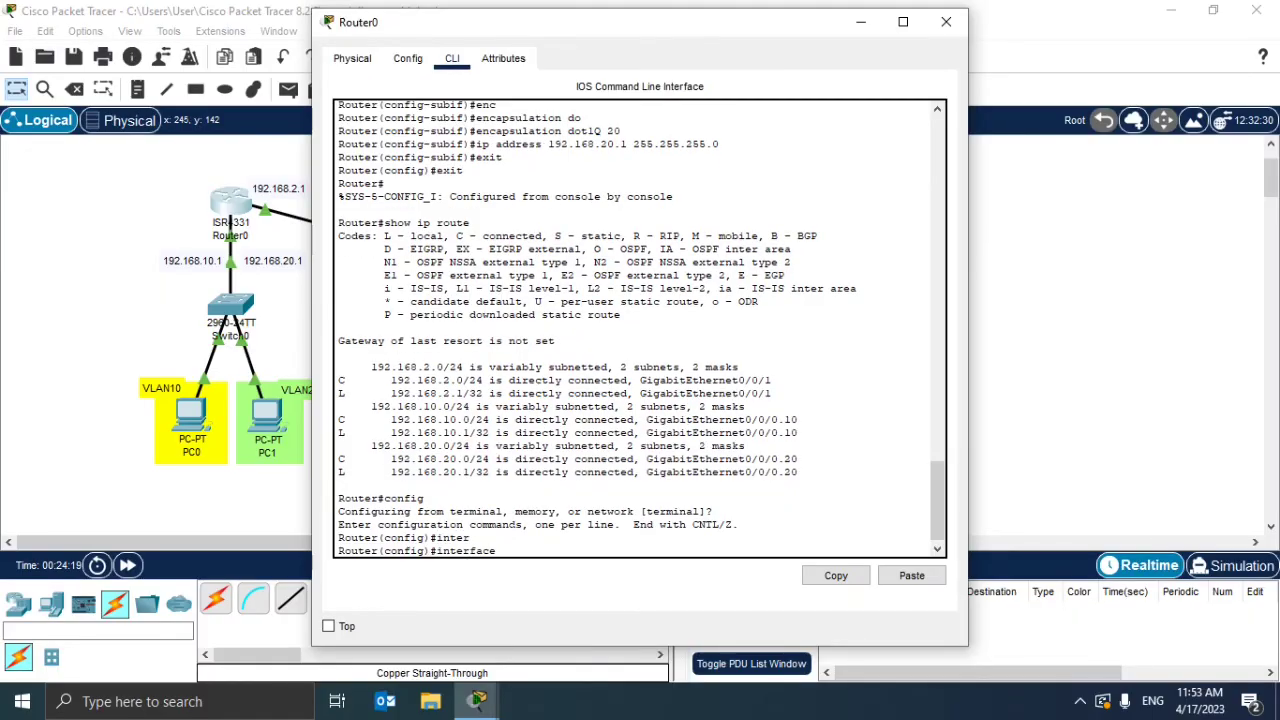
{"action": "type", "text": "G"}
{"action": "key", "text": "Tab"}
{"action": "type", "text": "0/"}
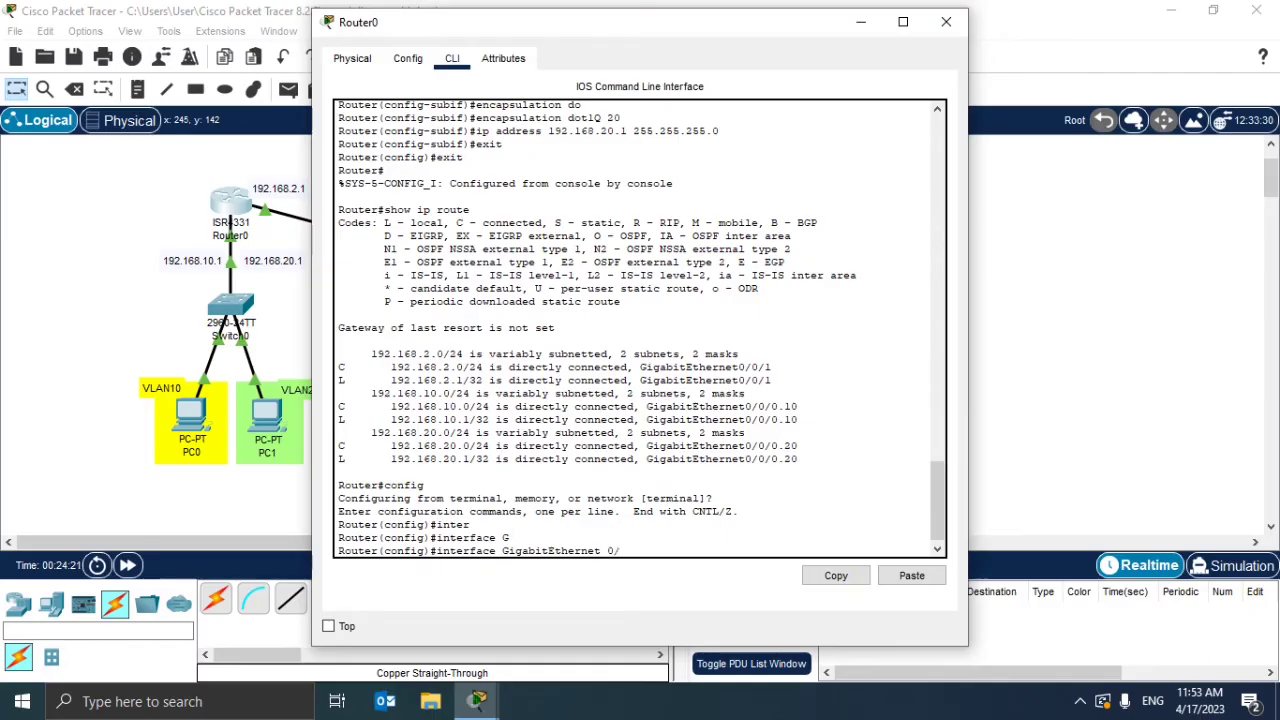
{"action": "type", "text": "0/0.10"}
{"action": "key", "text": "Return"}
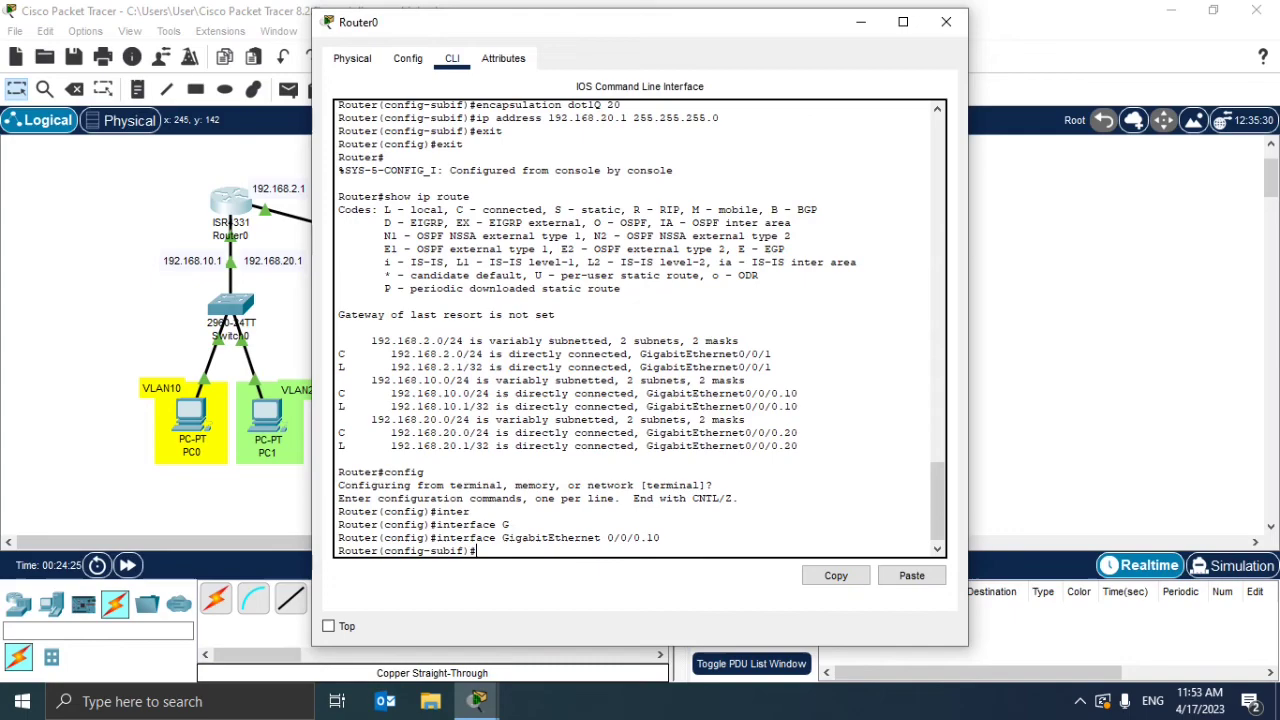
{"action": "type", "text": "ip helper/"}
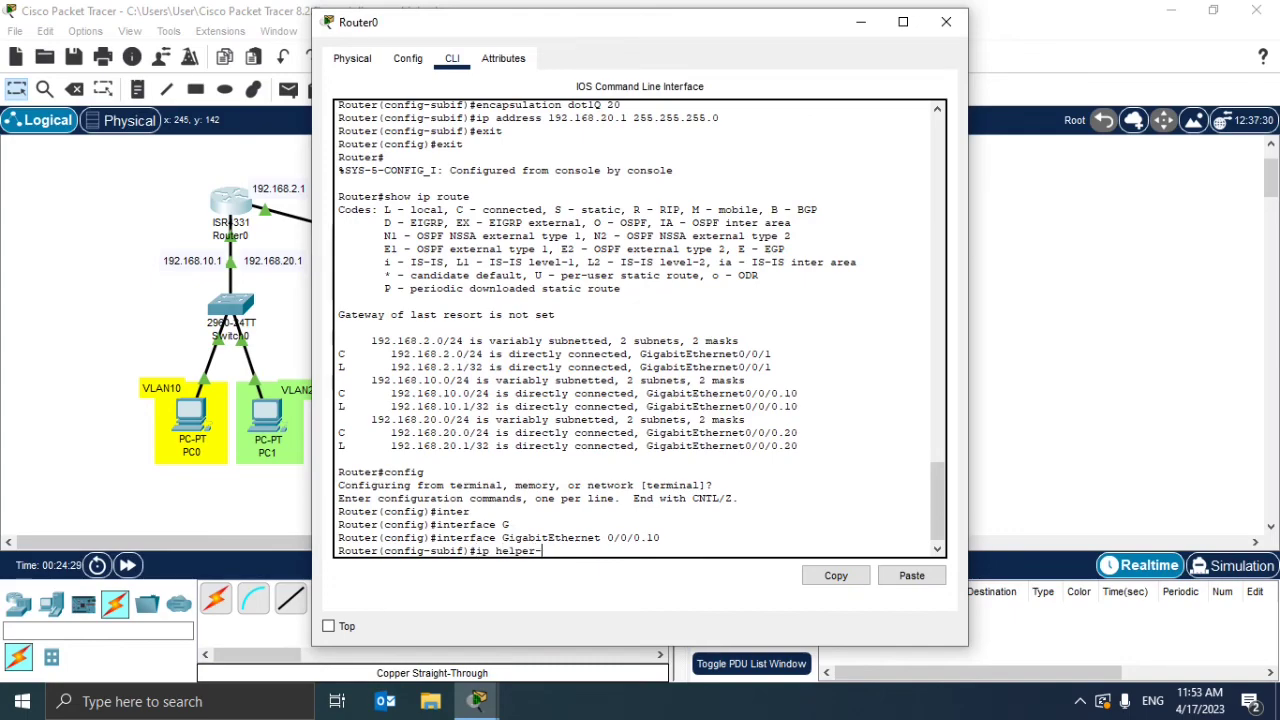
{"action": "type", "text": "address"}
{"action": "left_click_drag", "start_coordinate": [634, 40], "coordinate": [828, 52]}
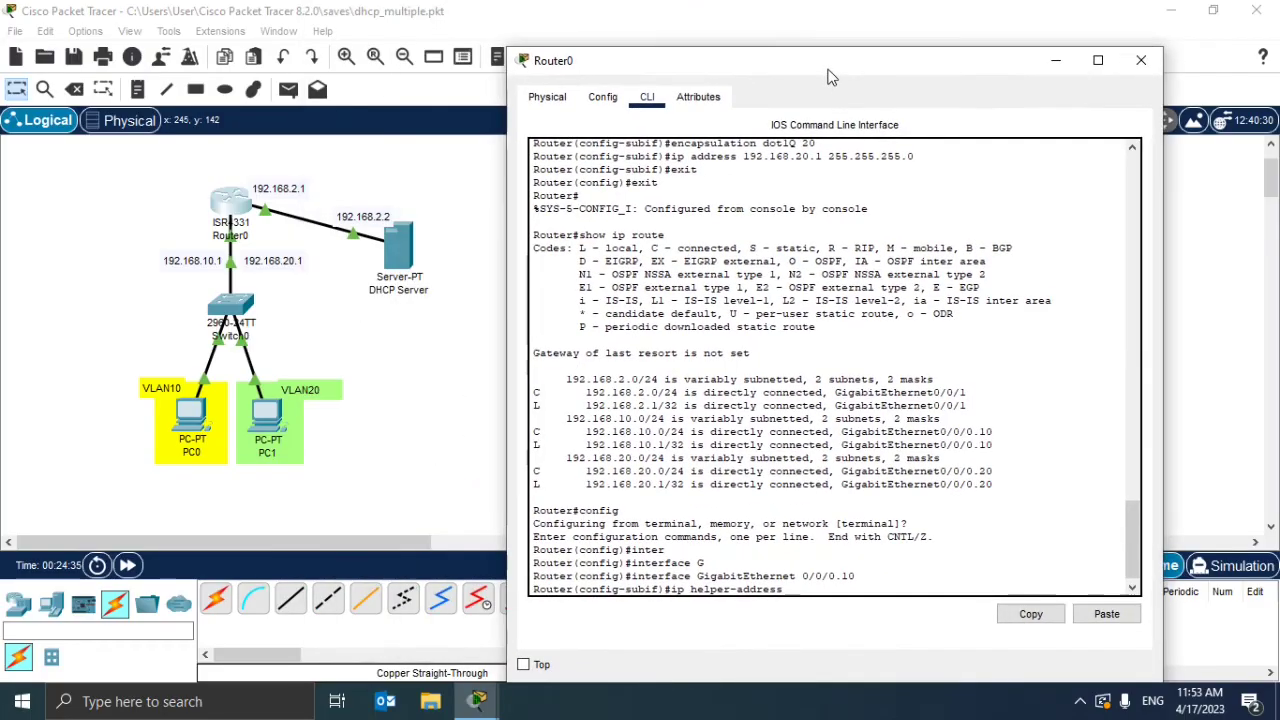
{"action": "type", "text": "19"}
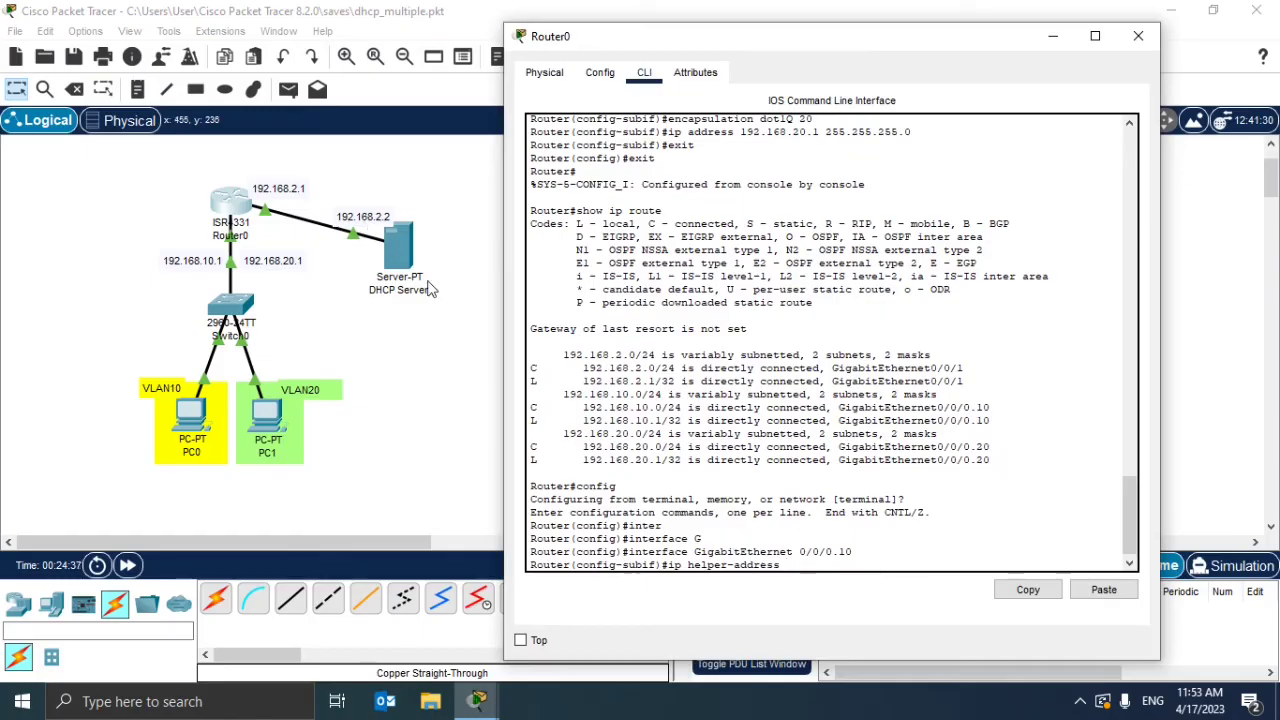
{"action": "type", "text": "2.168.2.2"}
{"action": "key", "text": "Return"}
{"action": "type", "text": "exit"}
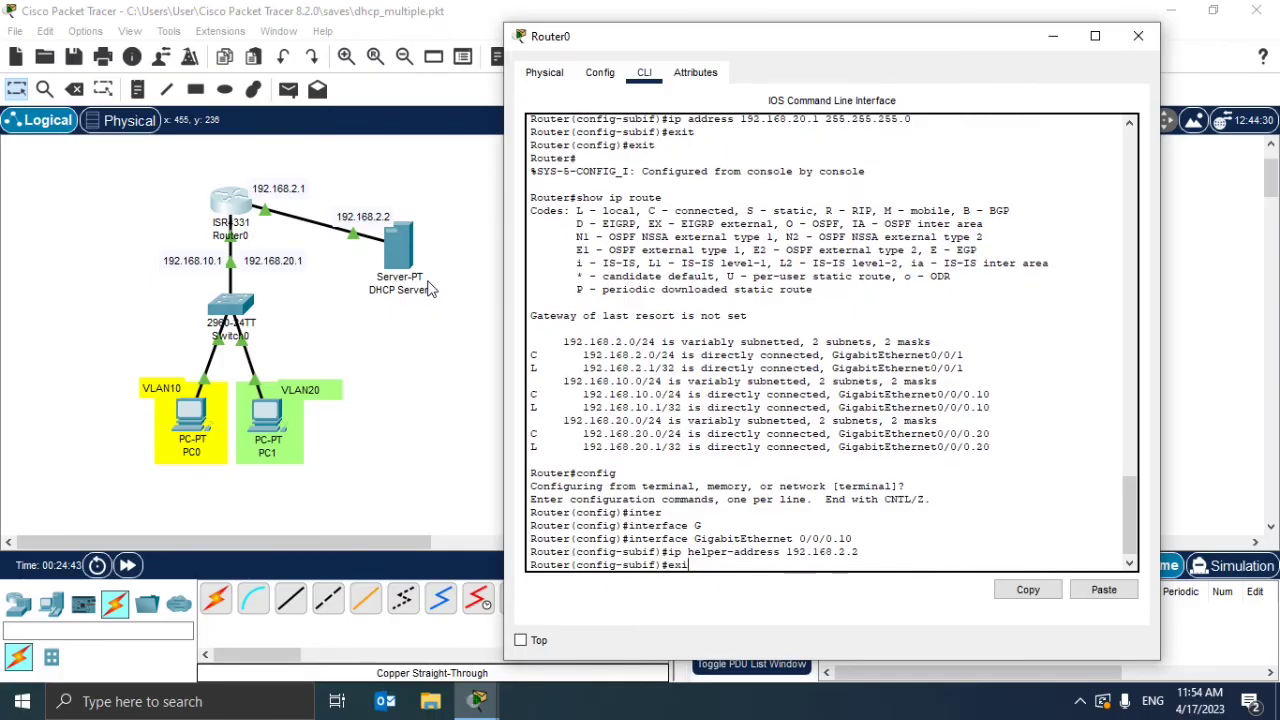
{"action": "key", "text": "Return"}
Step: Add 'ip helper-address 192.168.2.2' to subinterface GigabitEthernet0/0/0.20 using recalled commands
{"action": "type", "text": "exit"}
{"action": "key", "text": "Up"}
{"action": "key", "text": "Up"}
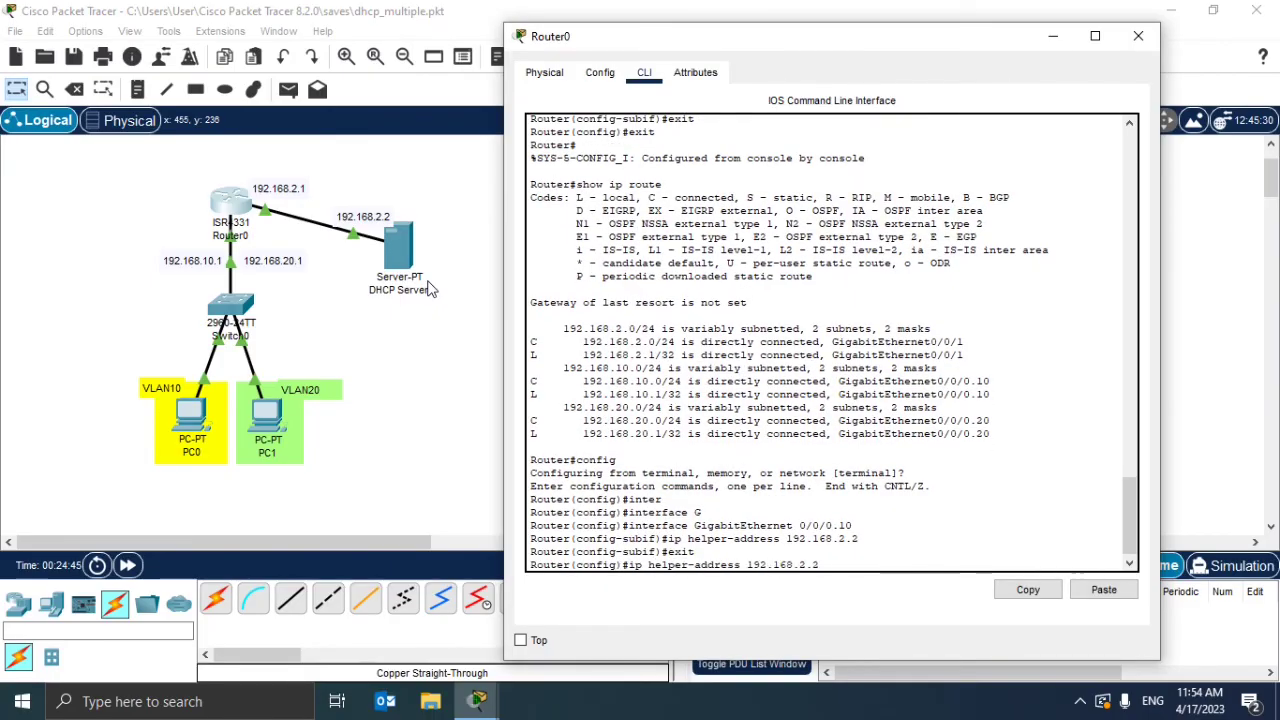
{"action": "key", "text": "Up"}
{"action": "key", "text": "Down"}
{"action": "key", "text": "Down"}
{"action": "key", "text": "Up"}
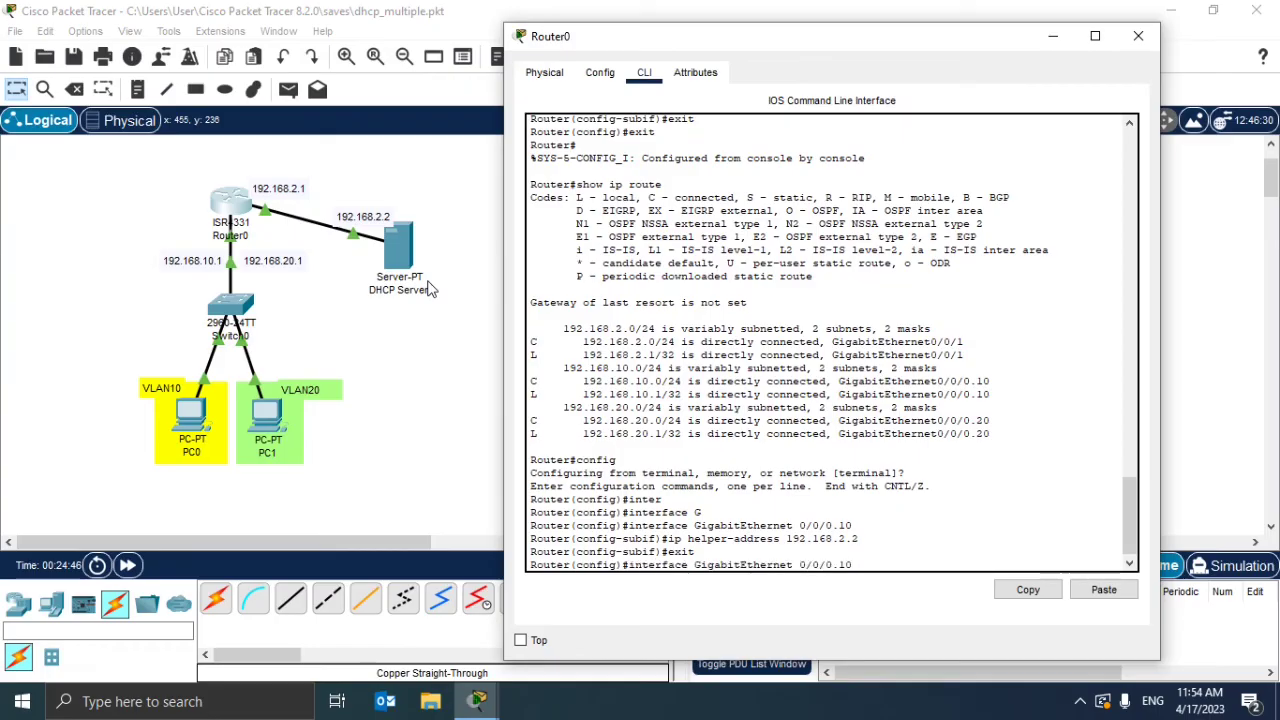
{"action": "type", "text": "20"}
{"action": "key", "text": "Return"}
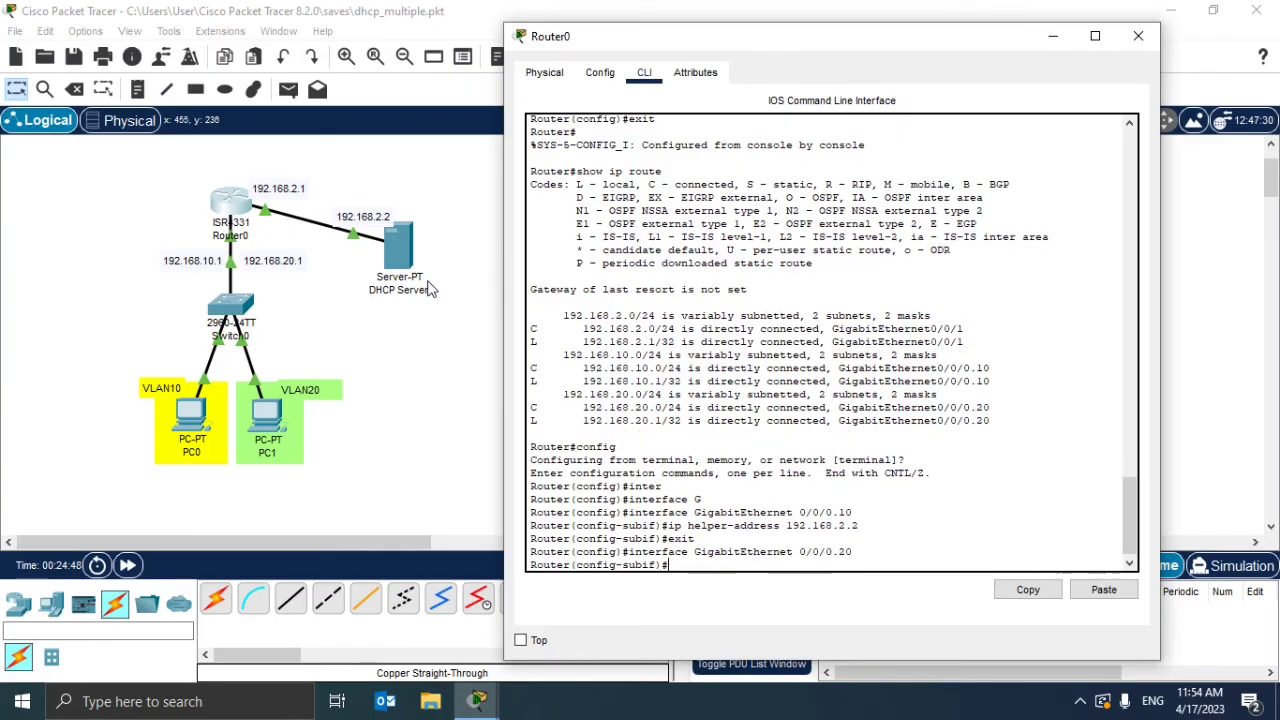
{"action": "key", "text": "Up"}
{"action": "key", "text": "Down"}
{"action": "key", "text": "Up"}
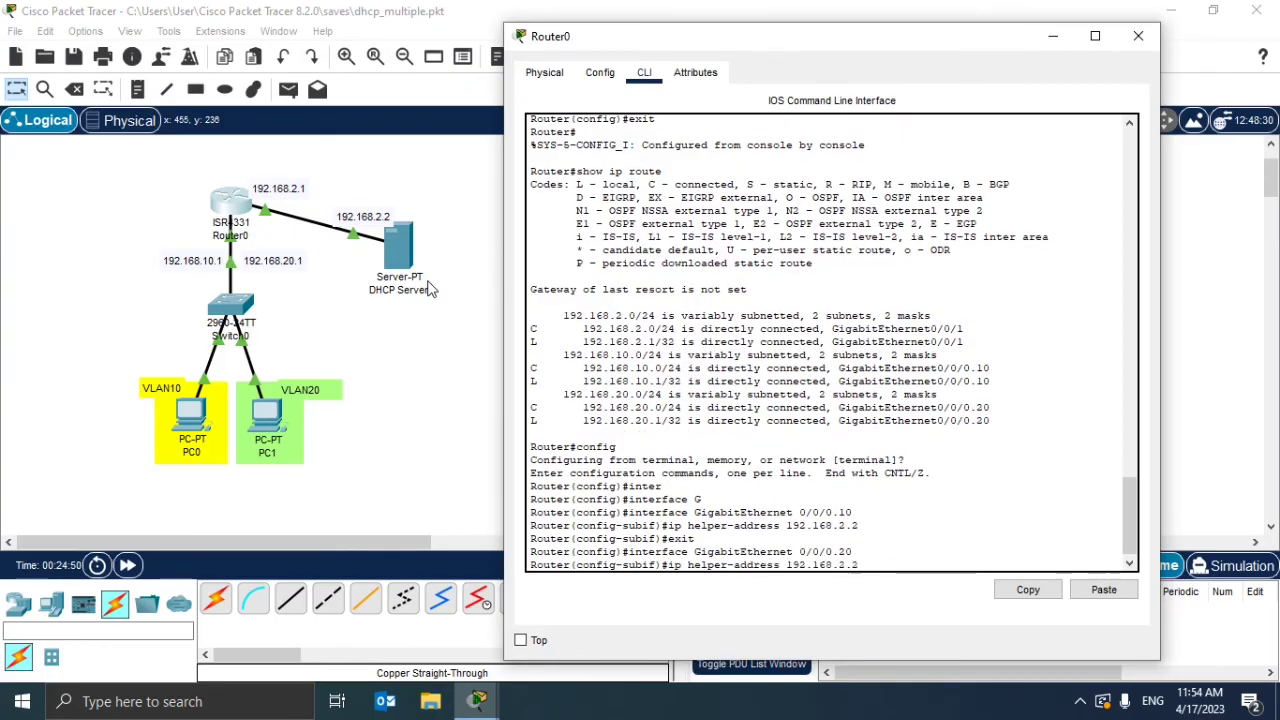
{"action": "key", "text": "Return"}
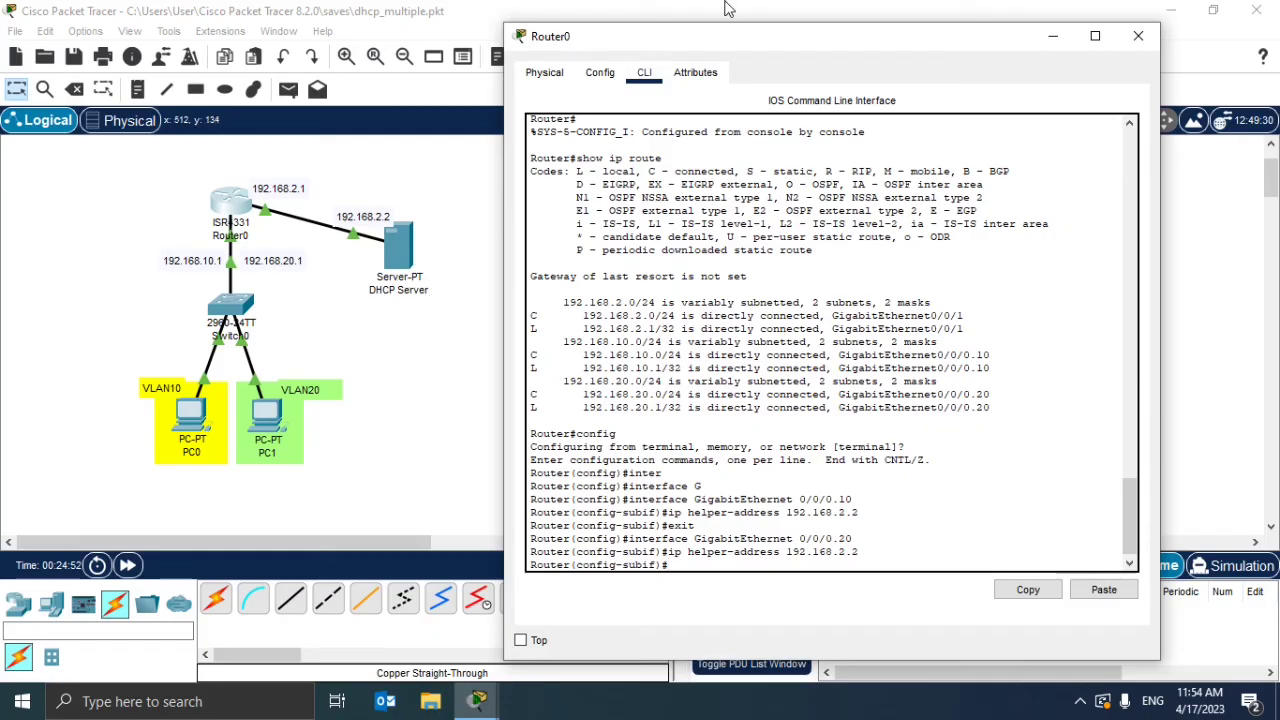
Step: Close the Router0 window and move the VLAN10 label above PC0
{"action": "left_click", "coordinate": [1147, 41]}
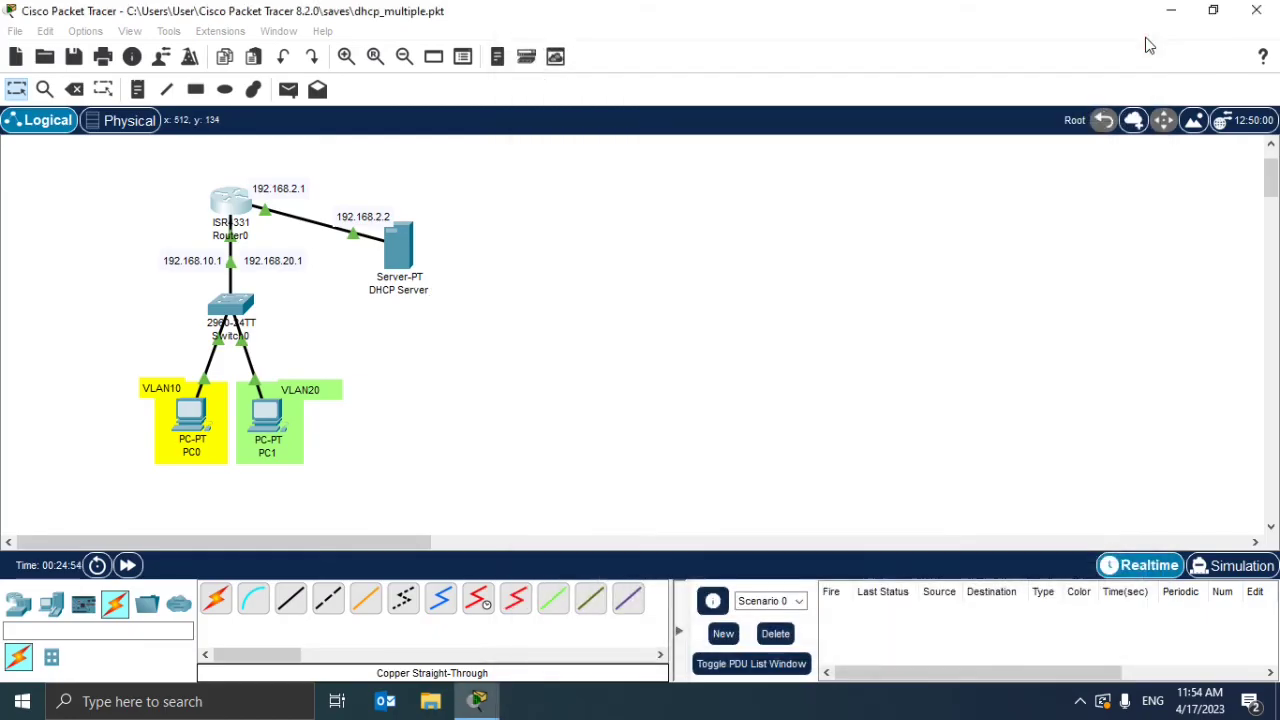
{"action": "double_click", "coordinate": [176, 421]}
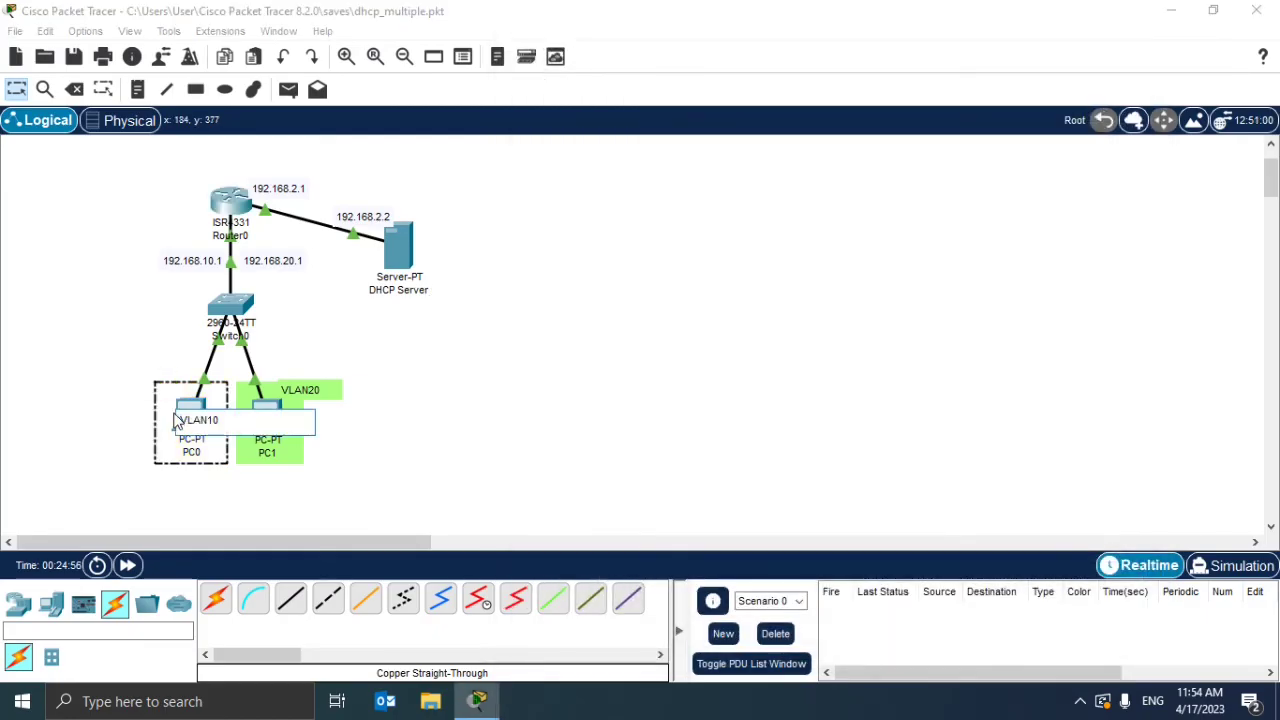
{"action": "left_click", "coordinate": [111, 406]}
{"action": "left_click_drag", "start_coordinate": [220, 428], "coordinate": [190, 388]}
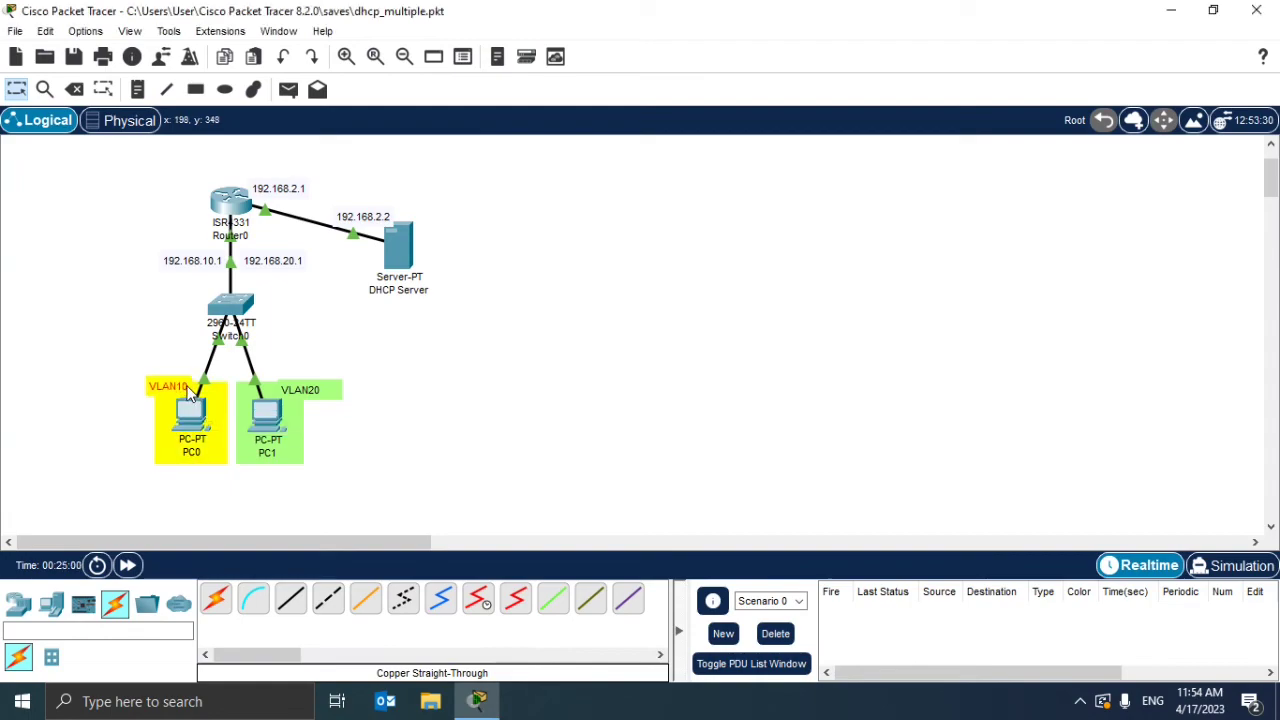
Step: Switch PC0 to DHCP so it leases 192.168.10.2 with gateway 192.168.10.1
{"action": "left_click", "coordinate": [183, 430]}
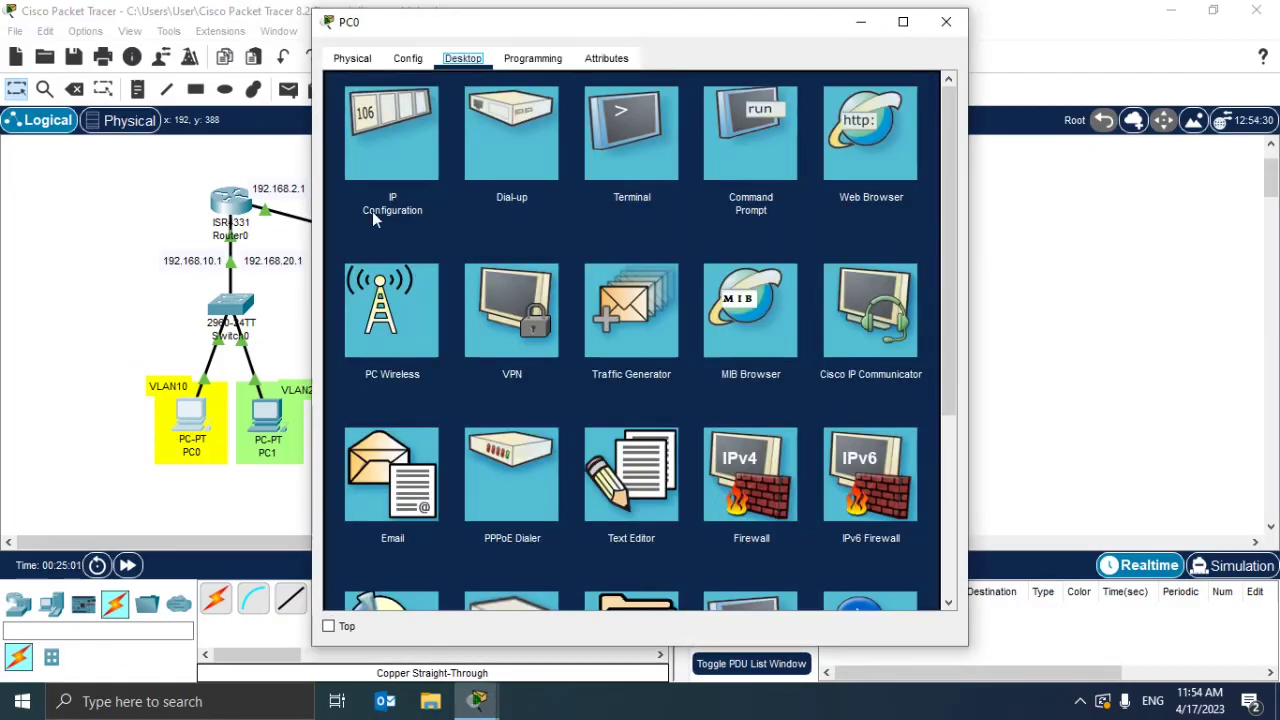
{"action": "left_click", "coordinate": [384, 175]}
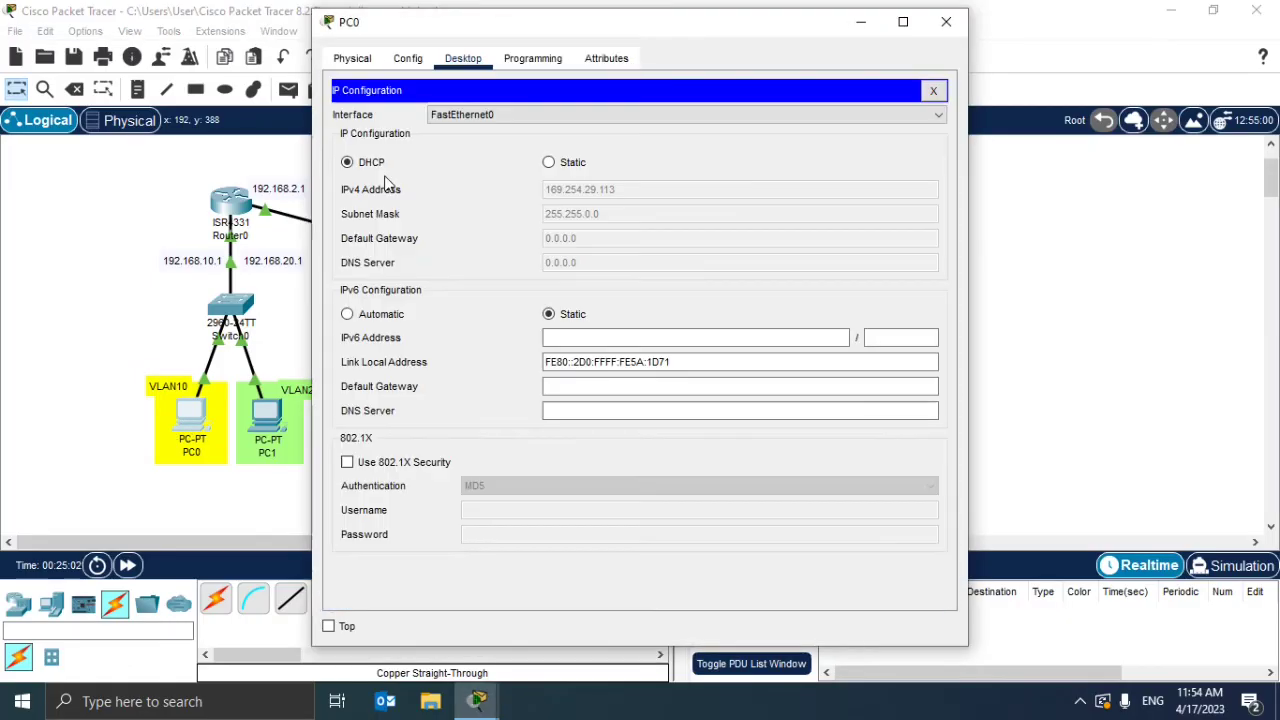
{"action": "left_click", "coordinate": [564, 168]}
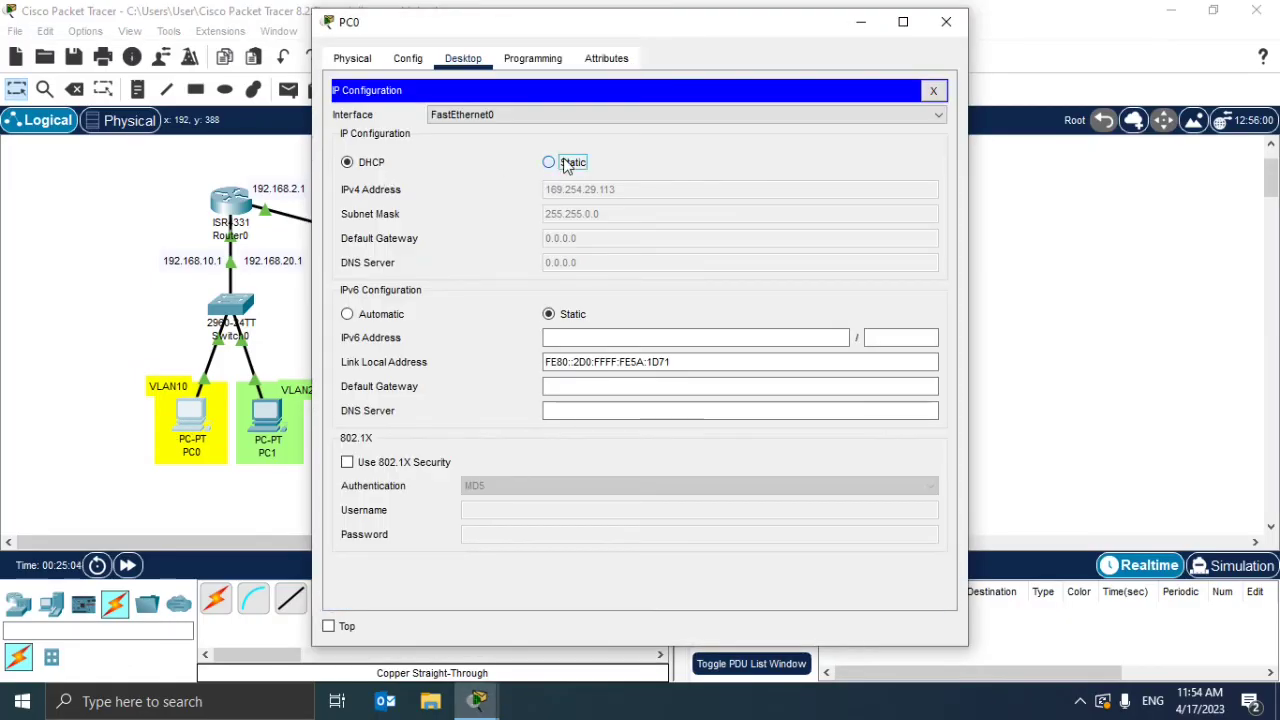
{"action": "left_click", "coordinate": [368, 164]}
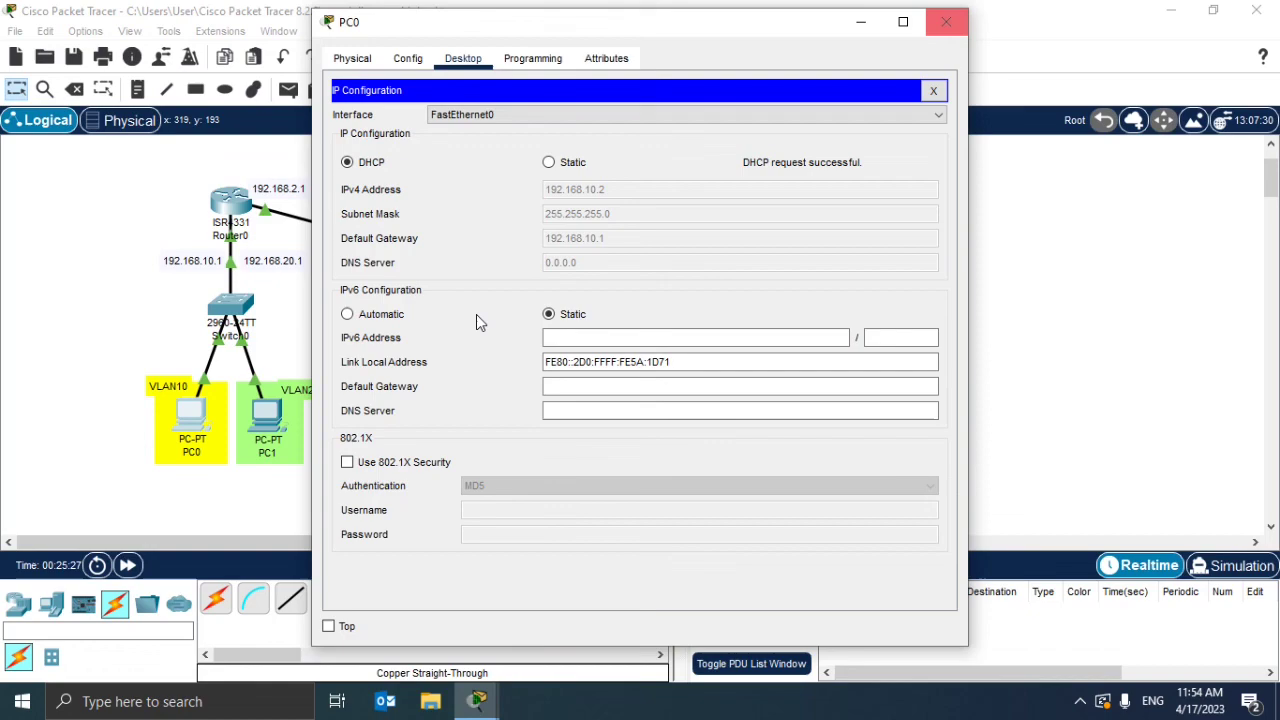
Step: Set PC1 to DHCP so it leases 192.168.20.2 with gateway 192.168.20.1
{"action": "left_click", "coordinate": [947, 30]}
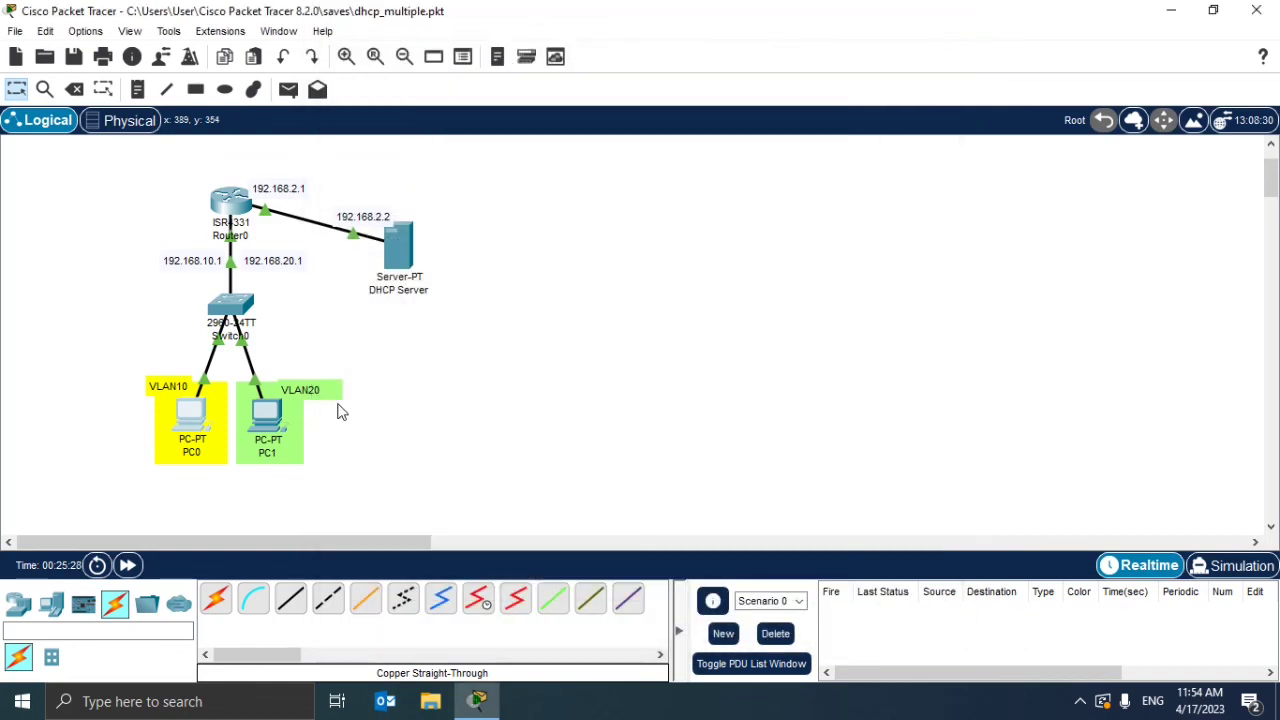
{"action": "left_click", "coordinate": [268, 415]}
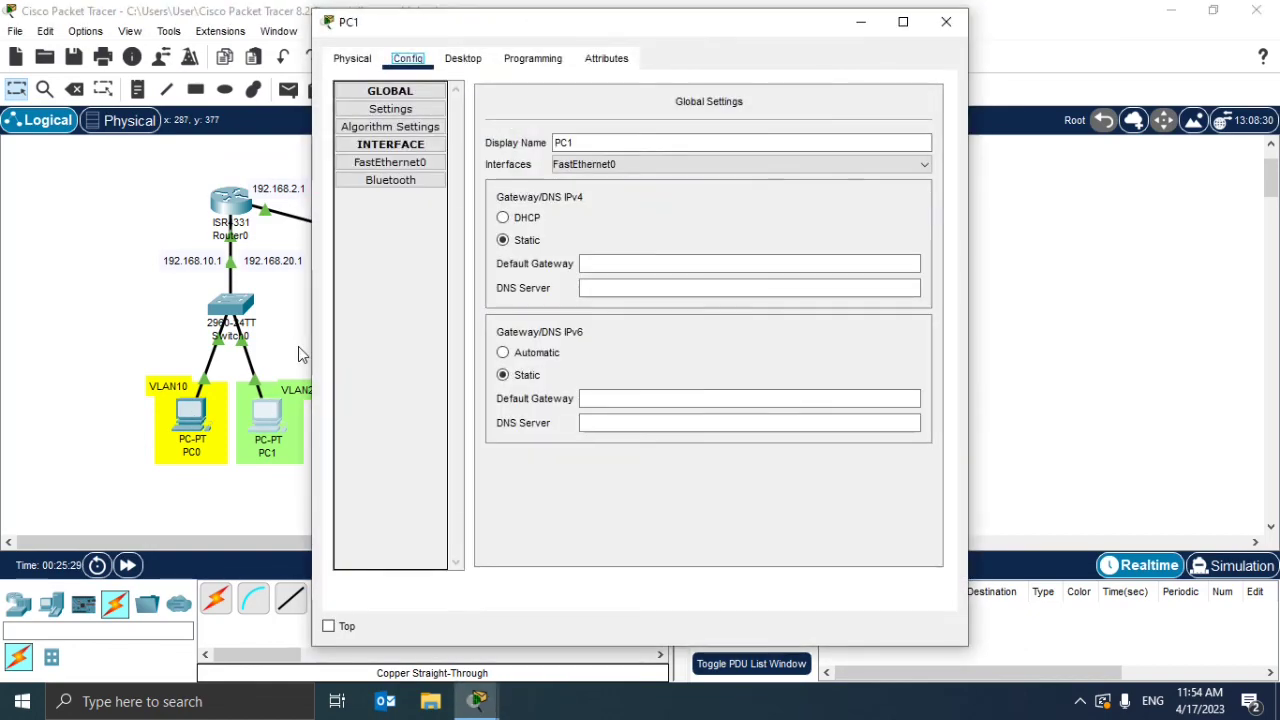
{"action": "left_click", "coordinate": [462, 58]}
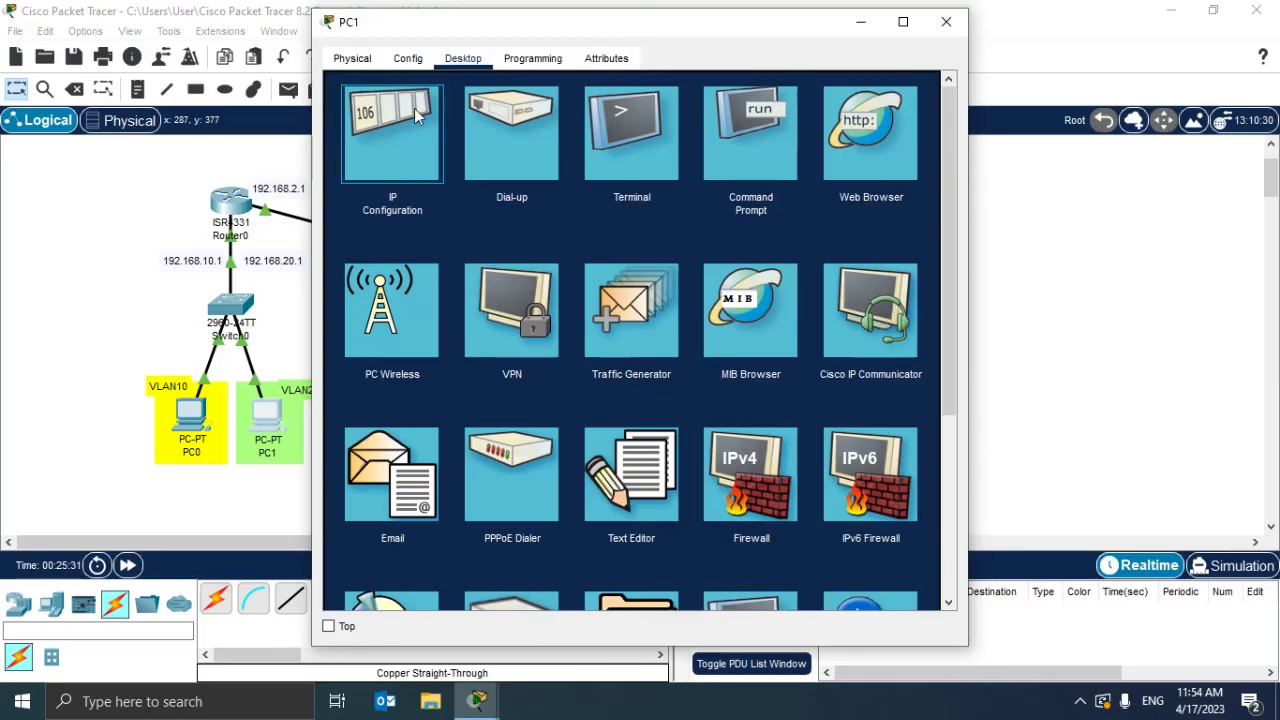
{"action": "left_click", "coordinate": [410, 138]}
{"action": "left_click", "coordinate": [385, 164]}
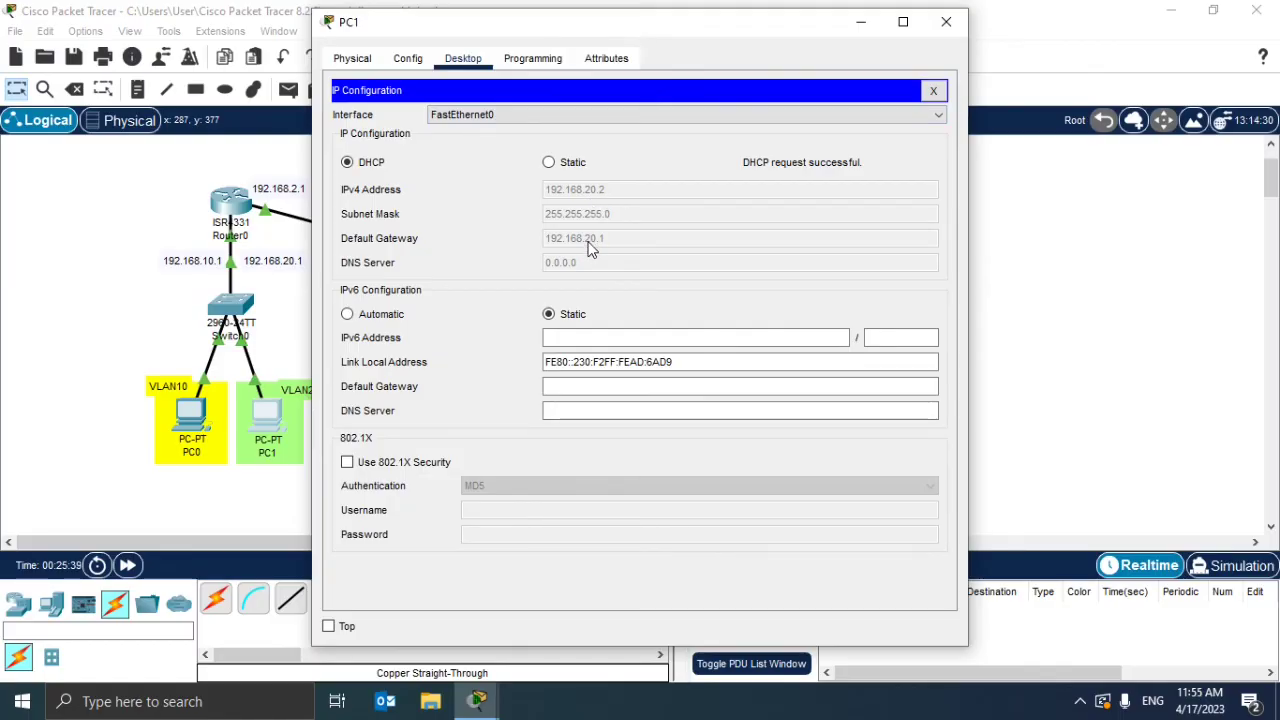
{"action": "left_click", "coordinate": [946, 21]}
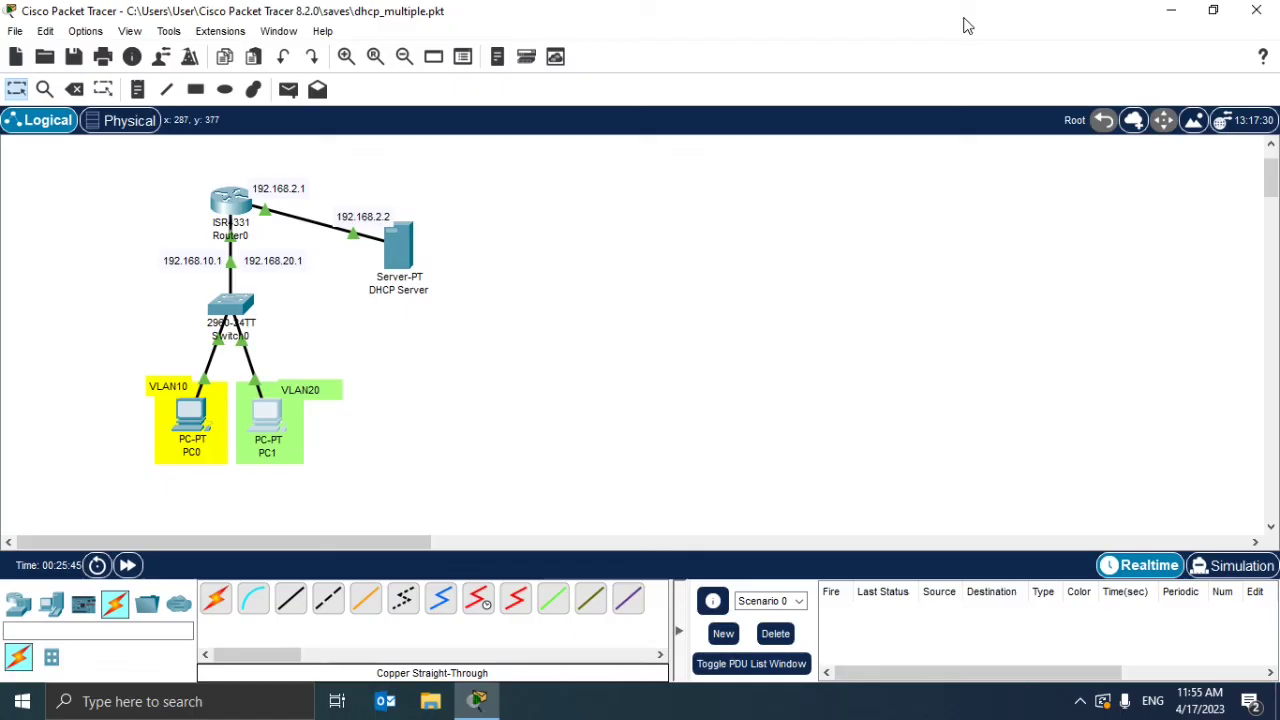